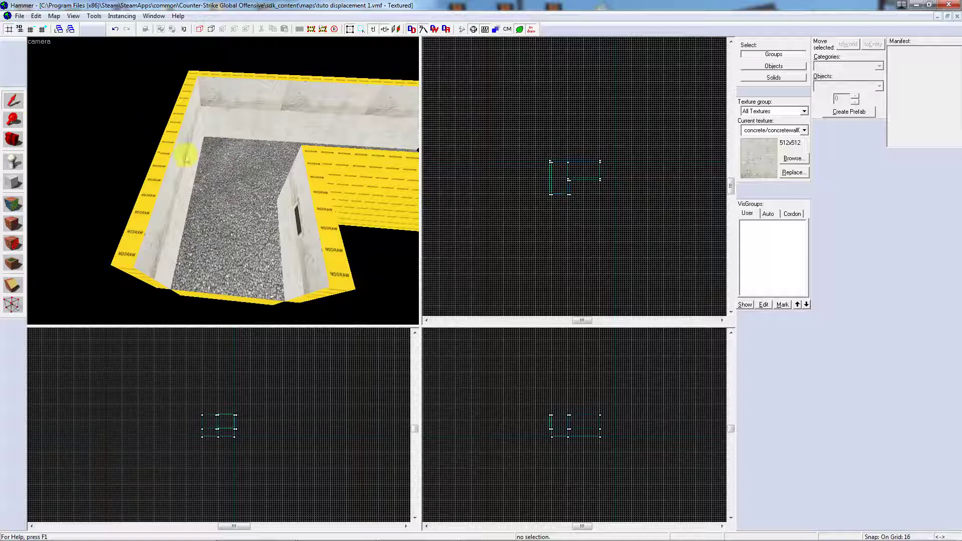
Step: Inspect the L-shaped corridor from inside, selecting its gravel floor brushes and a concrete wall in turn
key(z)
key(w)
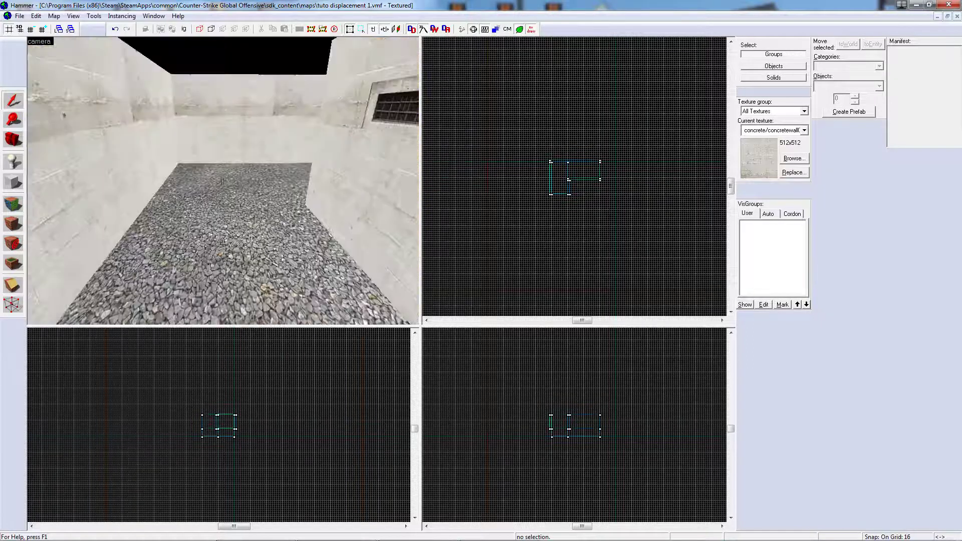
key(w)
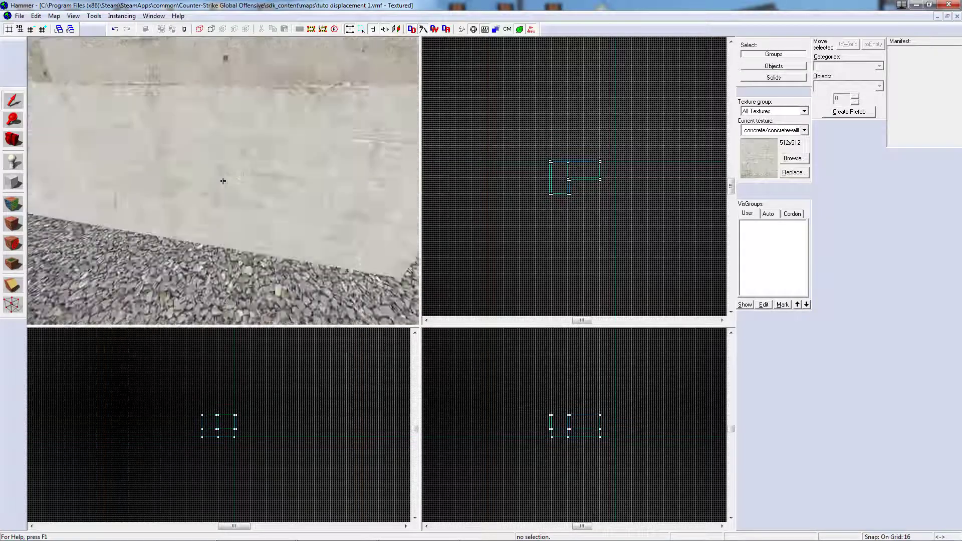
click(223, 181)
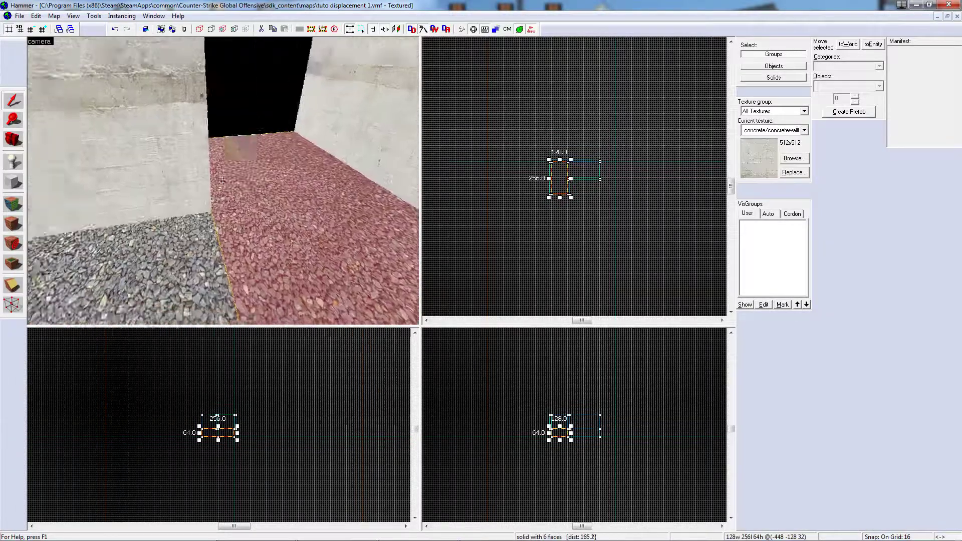
click(222, 181)
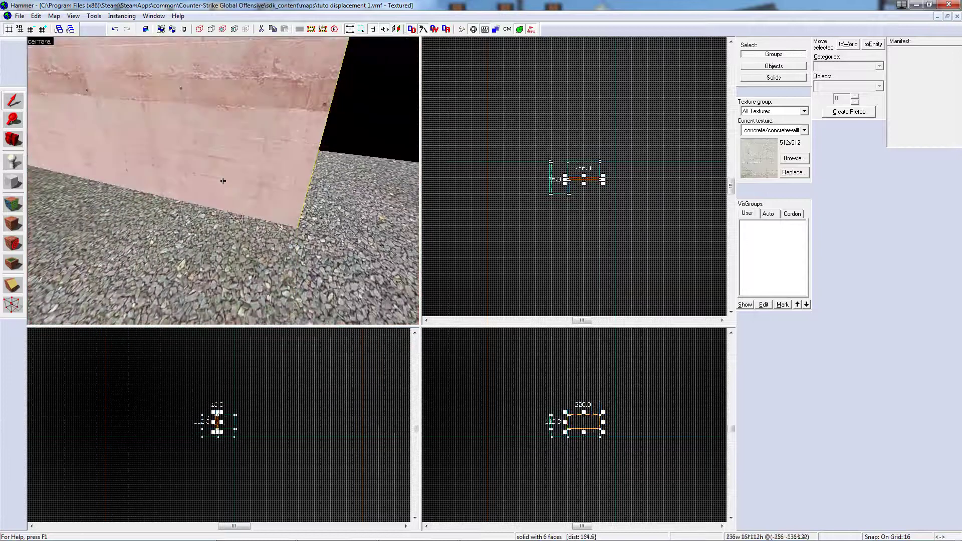
click(222, 181)
click(223, 181)
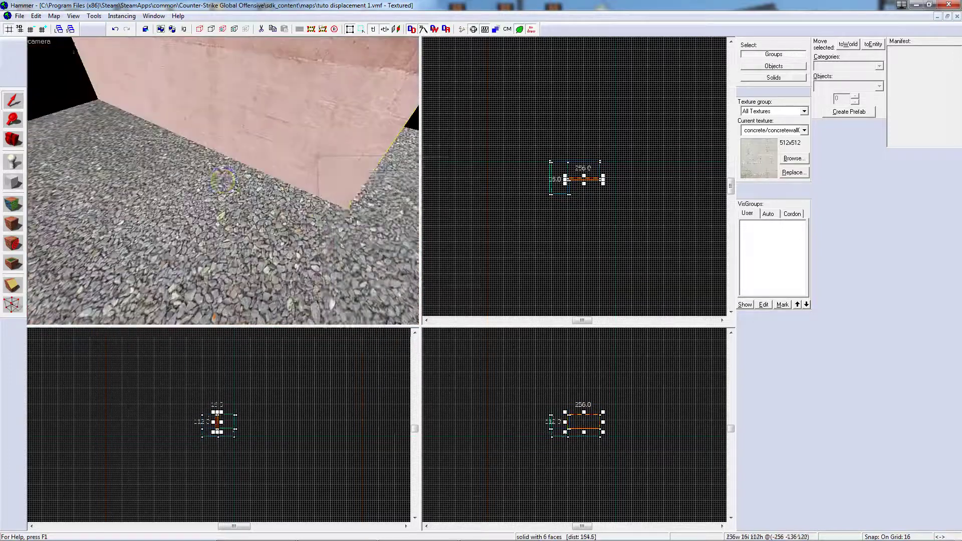
double_click(223, 181)
click(637, 158)
click(259, 217)
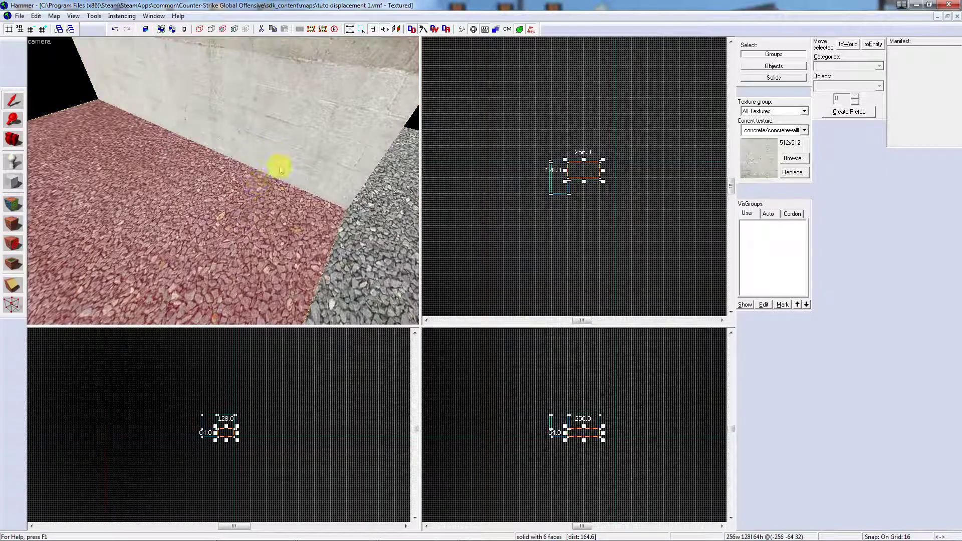
Step: Create a power 3 displacement on the top gravel face of the 128 by 256 floor brush
key(z)
key(w)
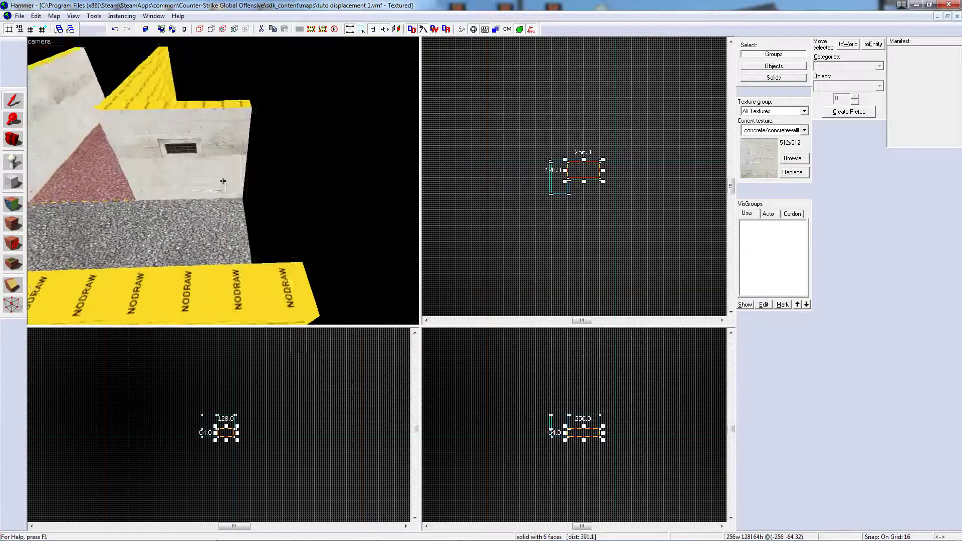
key(s)
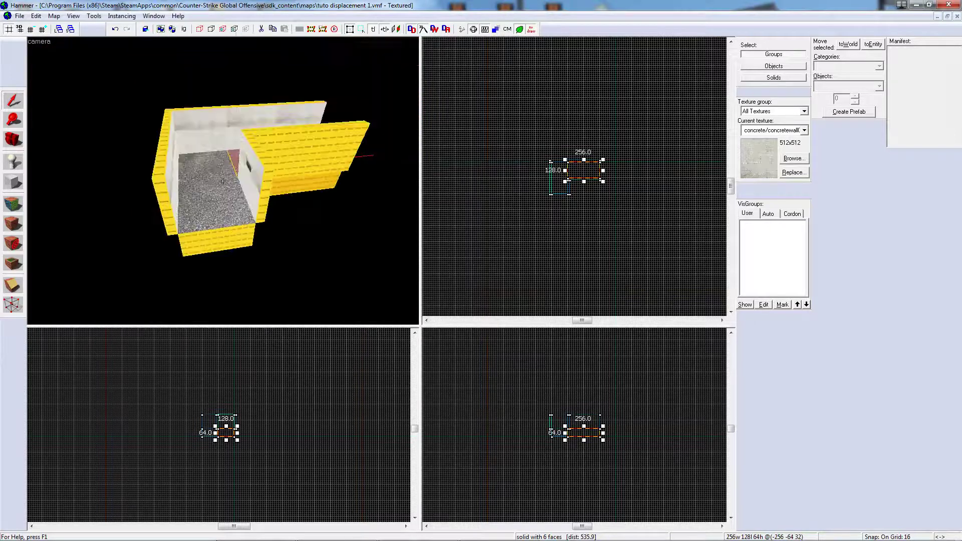
key(w)
key(z)
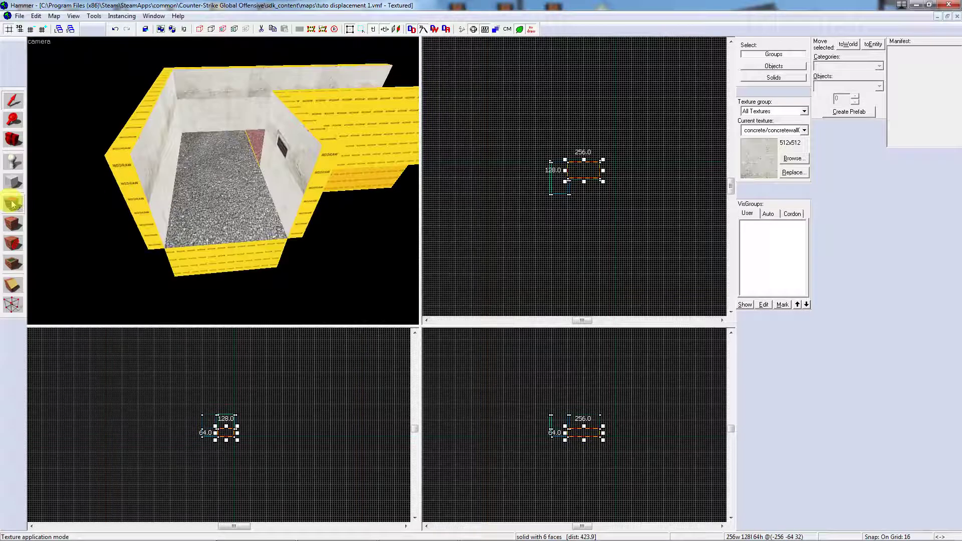
click(12, 203)
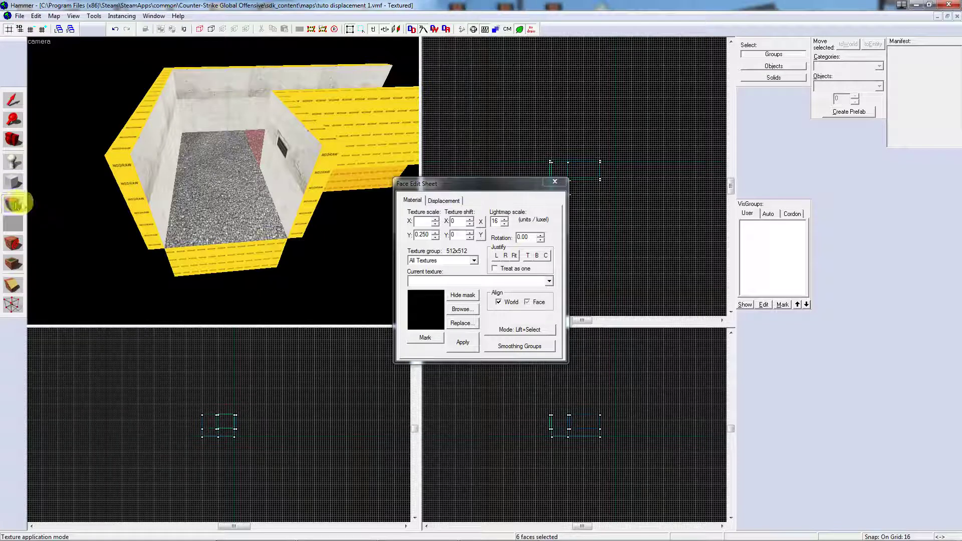
click(215, 207)
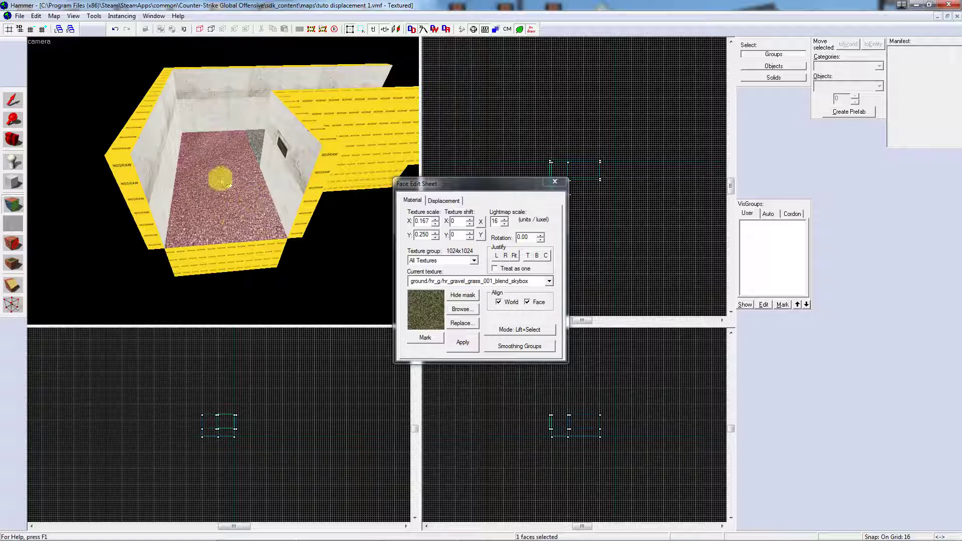
click(444, 200)
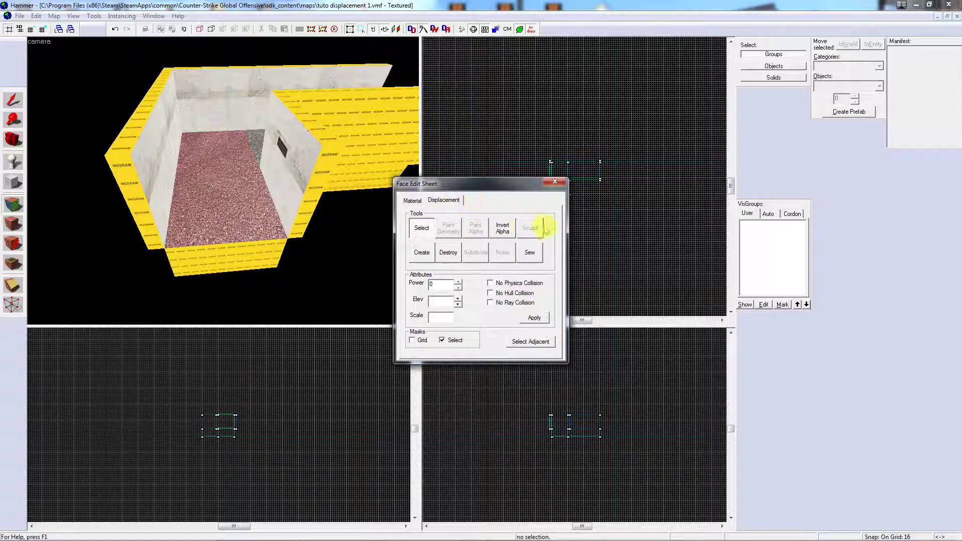
click(424, 256)
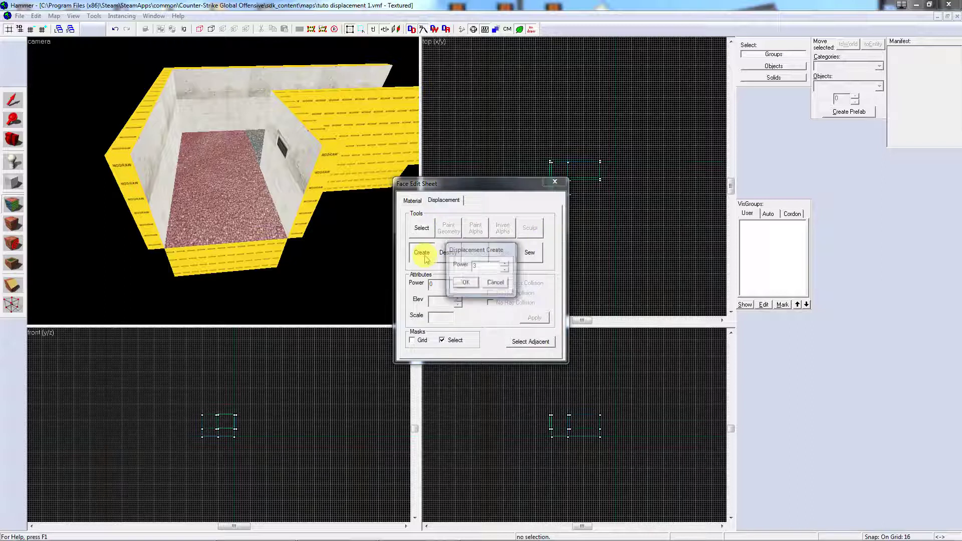
click(467, 286)
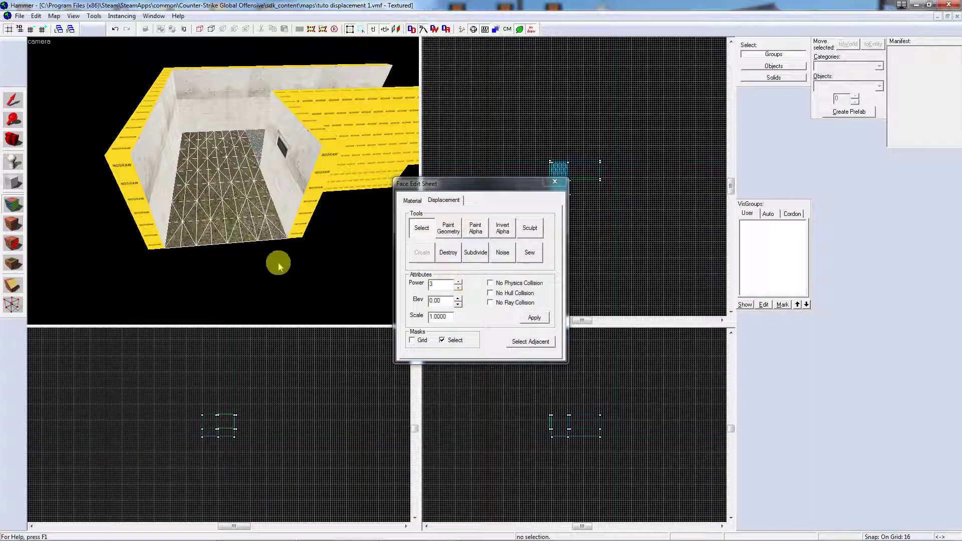
Step: Examine the displaced floor's triangle mesh and its brush from outside, below and close up
key(z)
key(s)
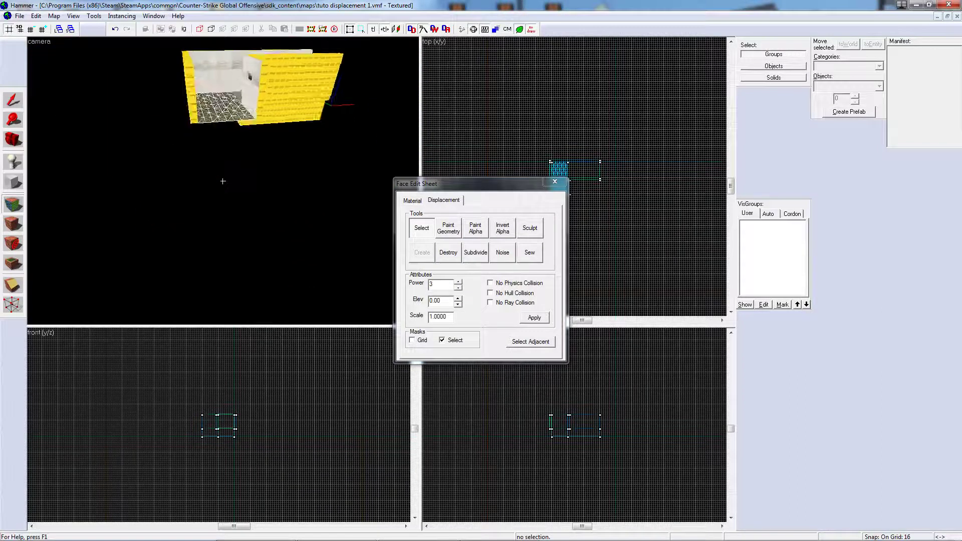
key(w)
key(s)
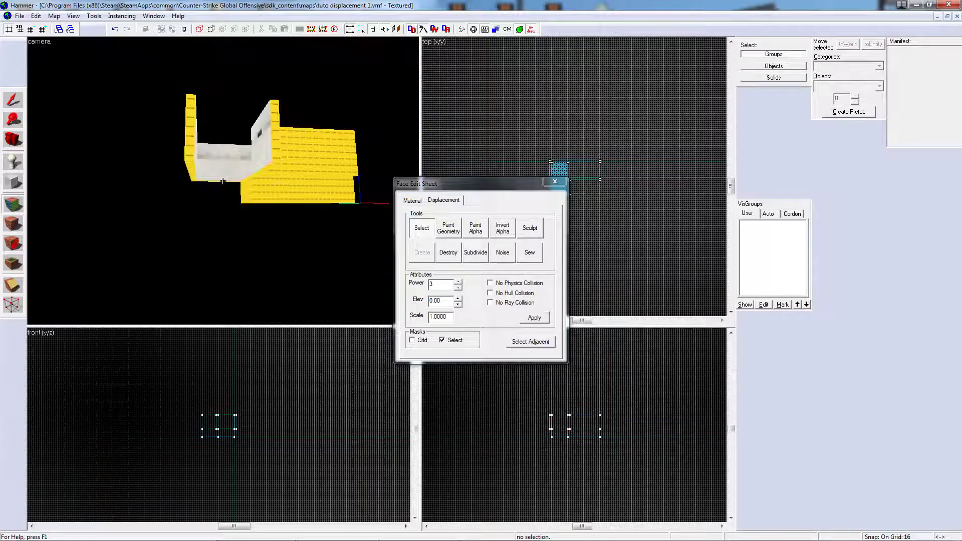
key(w)
key(w)
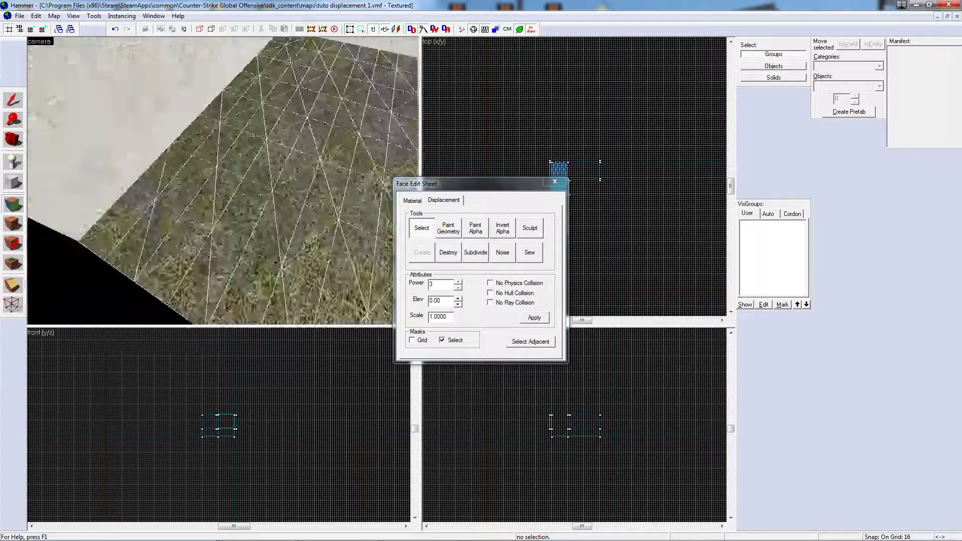
key(s)
key(s)
key(w)
Step: Set the floor displacement's power to 4 and apply it
key(z)
click(459, 284)
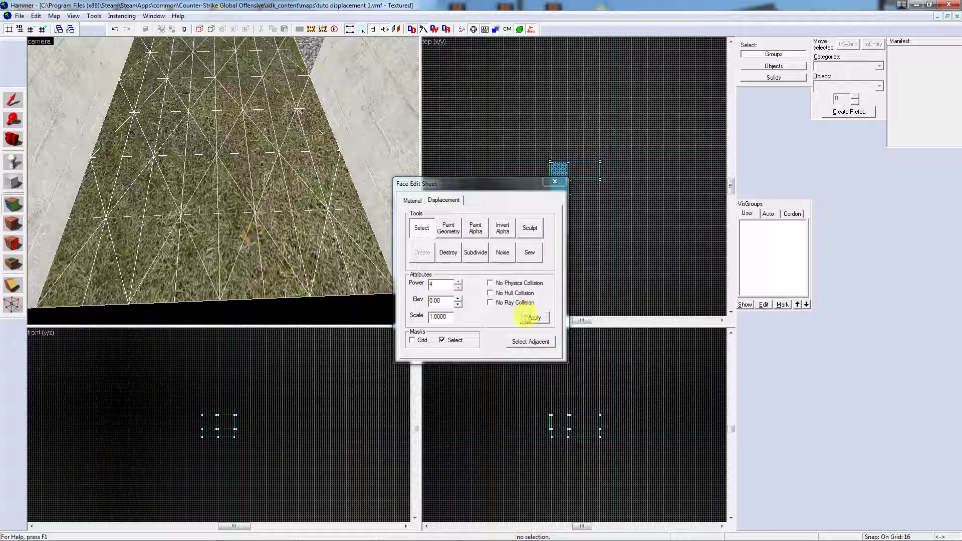
click(530, 319)
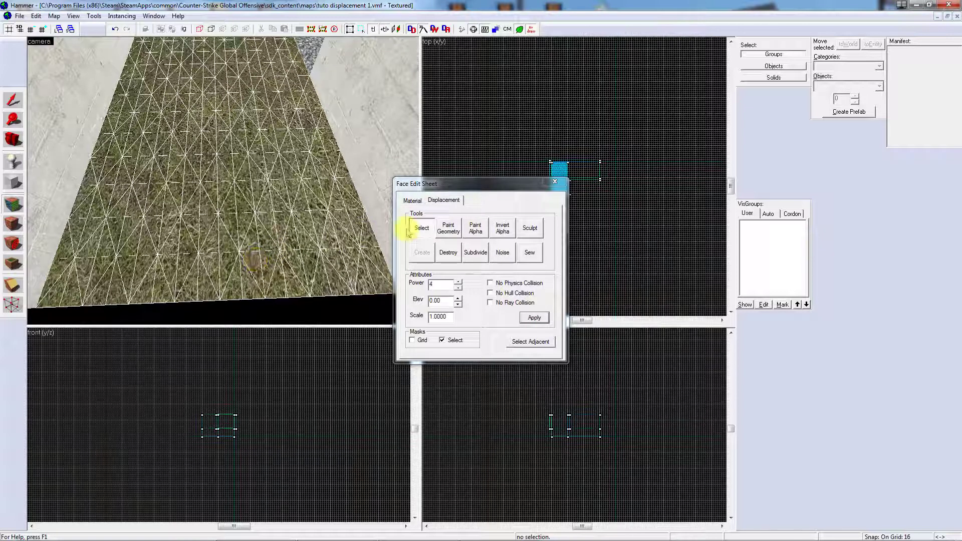
Step: Start Paint Geometry with a distance of 19, raise a small bump on the displaced floor and lower it back
click(445, 236)
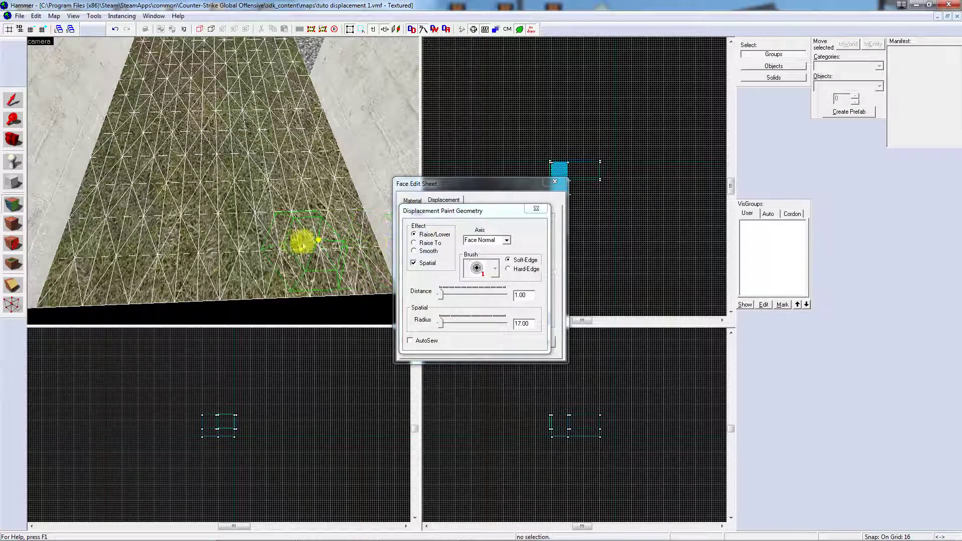
click(441, 298)
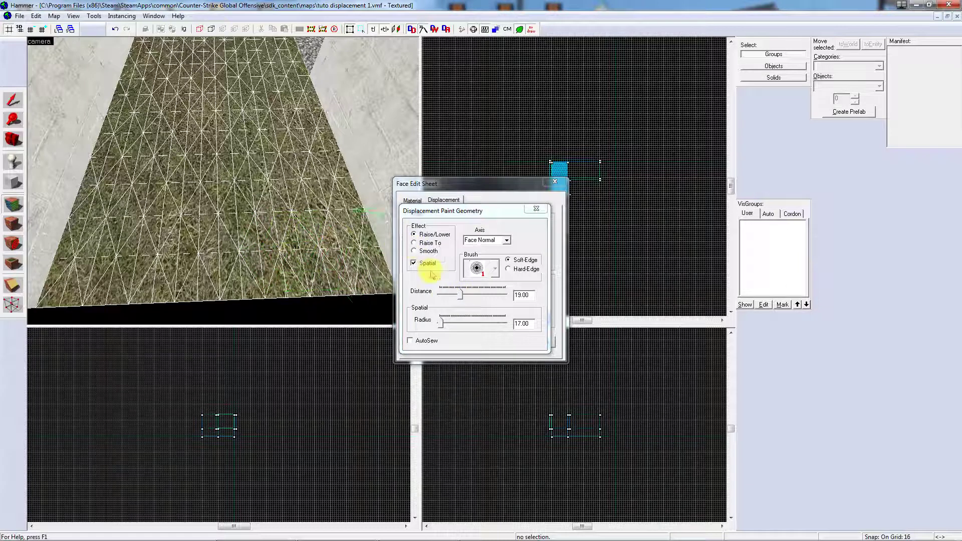
click(264, 230)
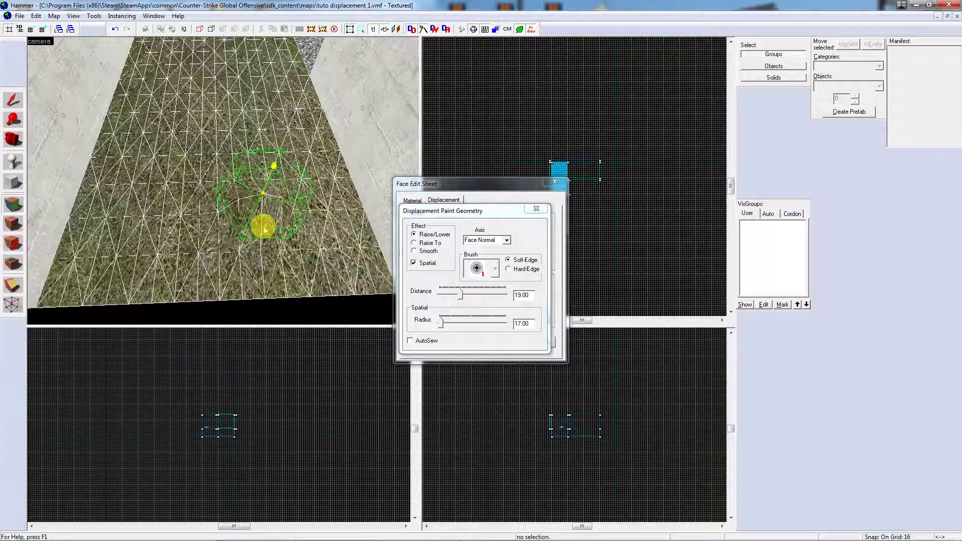
right_click(264, 223)
right_click(264, 223)
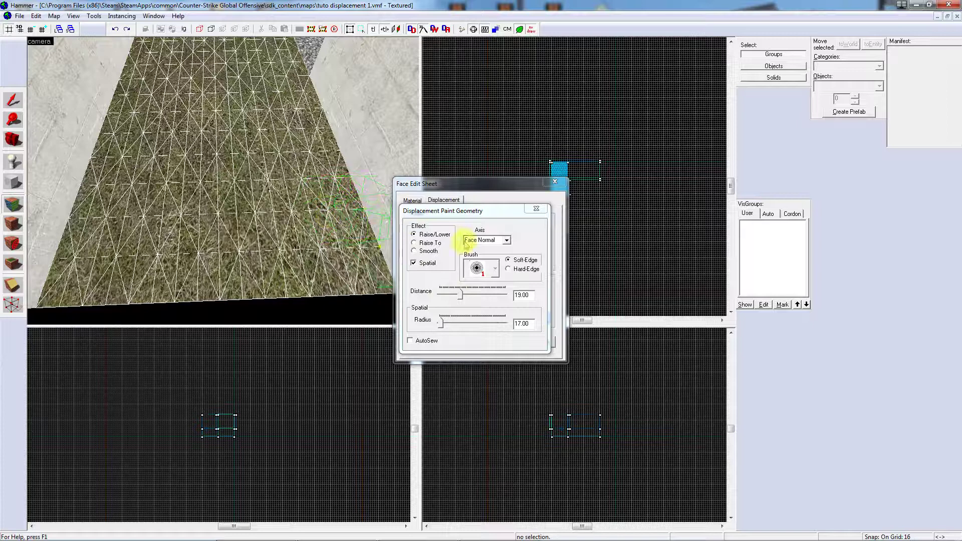
Step: Try raising a spike in the middle of the displaced floor with a paint distance of 60, and undo it
drag(458, 296, 543, 294)
click(209, 187)
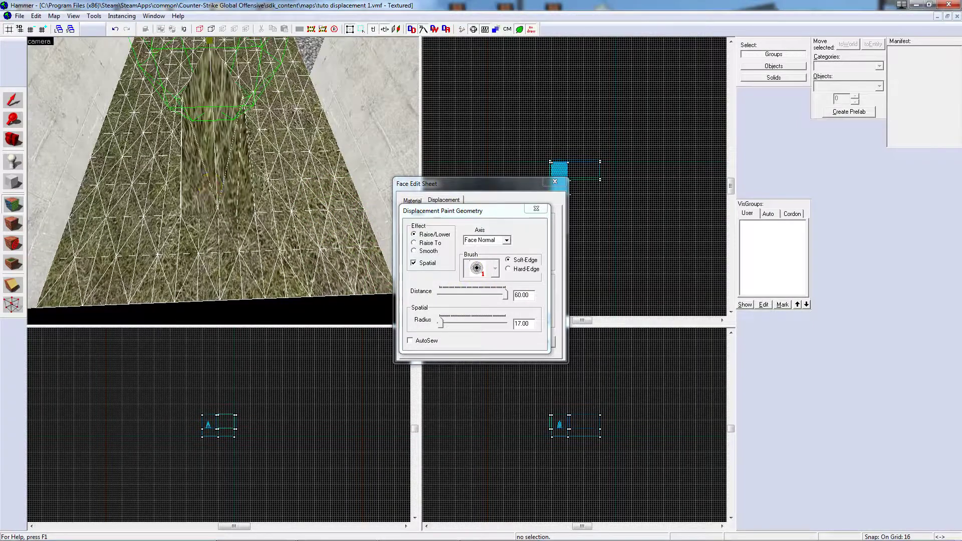
key(z)
key(w)
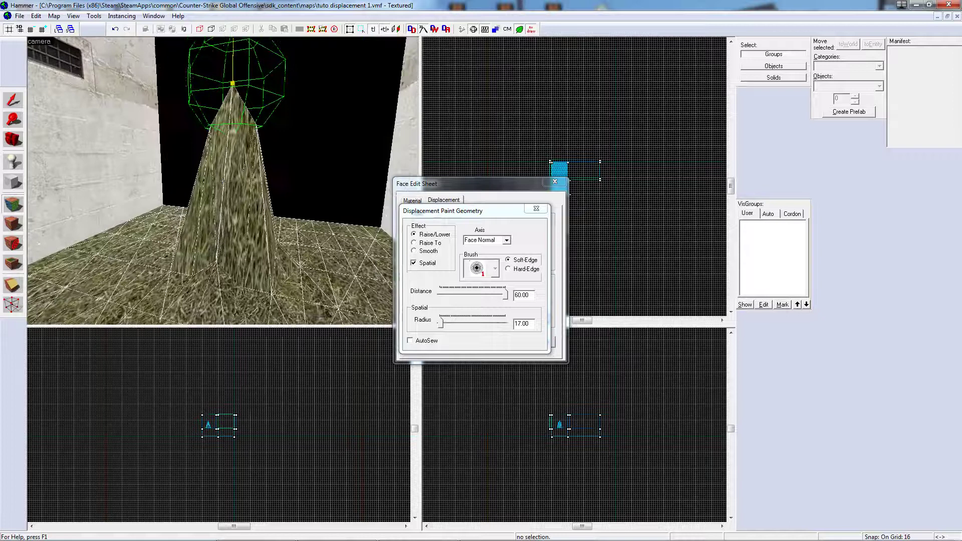
key(ctrl+z)
key(z)
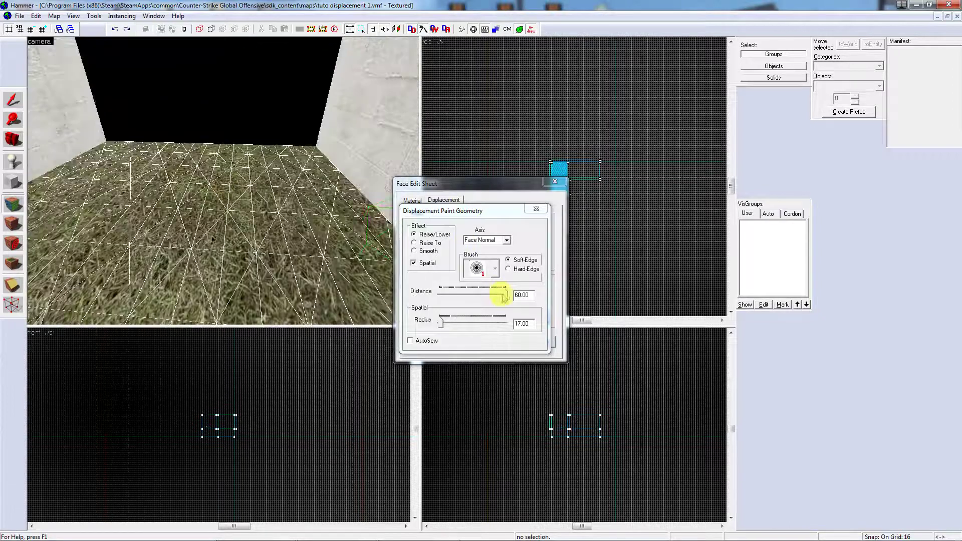
Step: Set the paint distance to 1 and raise gentle bumps on the displaced floor
drag(504, 296, 464, 295)
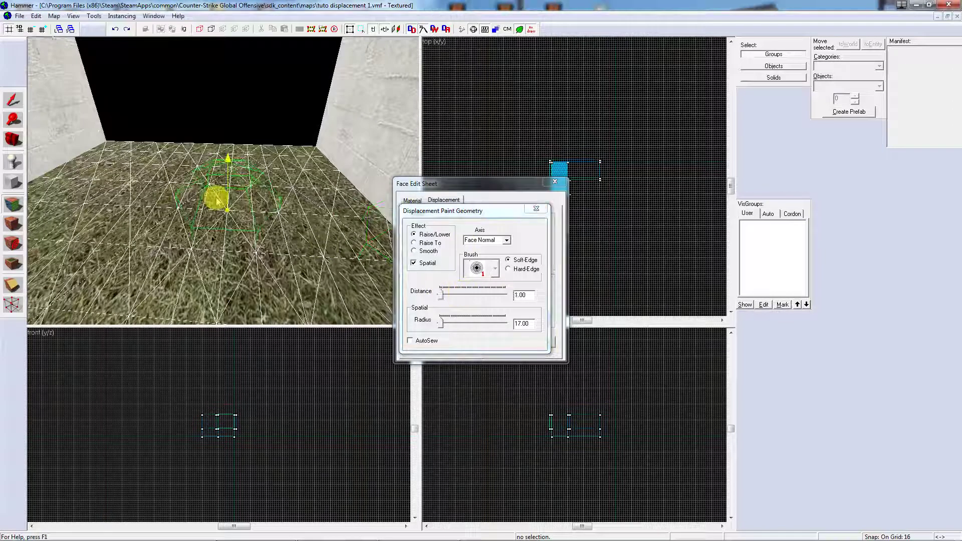
key(z)
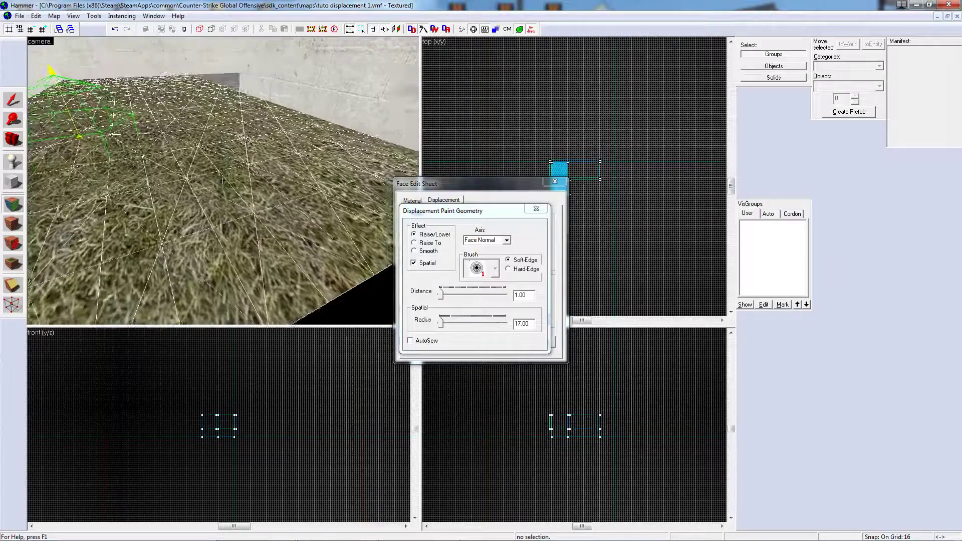
key(z)
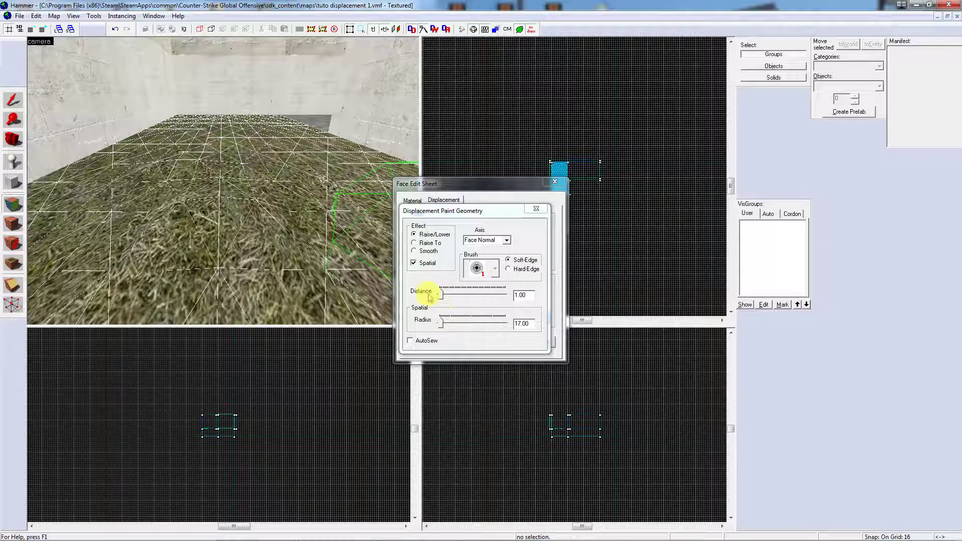
key(z)
key(s)
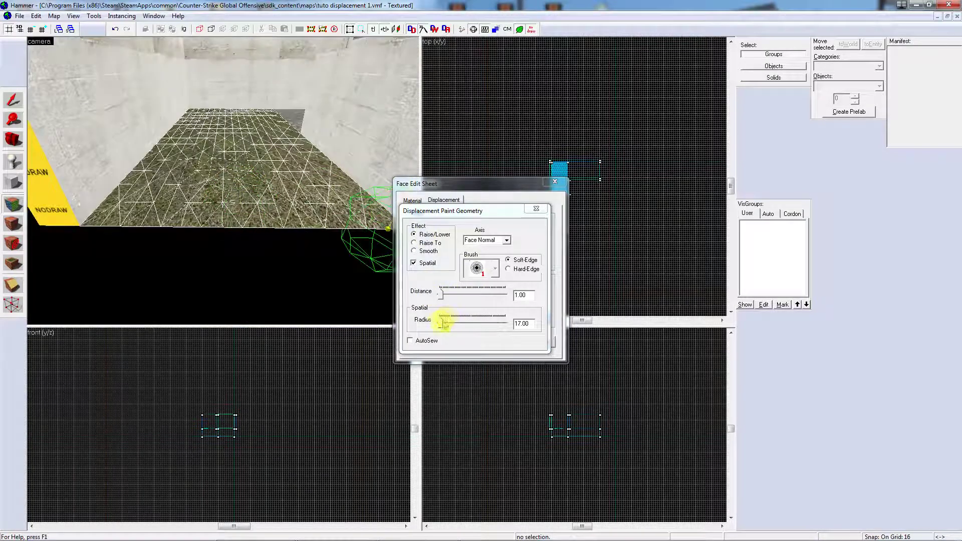
Step: Try raising the displaced floor with a spatial brush radius of 290, and undo the strokes
drag(441, 323, 457, 323)
scroll(256, 158, down, 10)
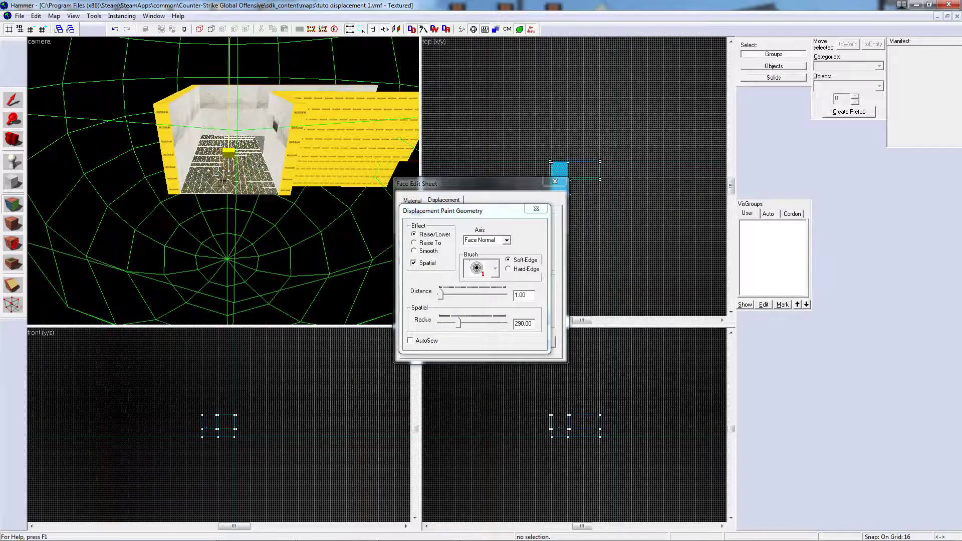
scroll(223, 182, up, 8)
scroll(223, 182, down, 2)
scroll(221, 178, up, 3)
scroll(211, 172, up, 3)
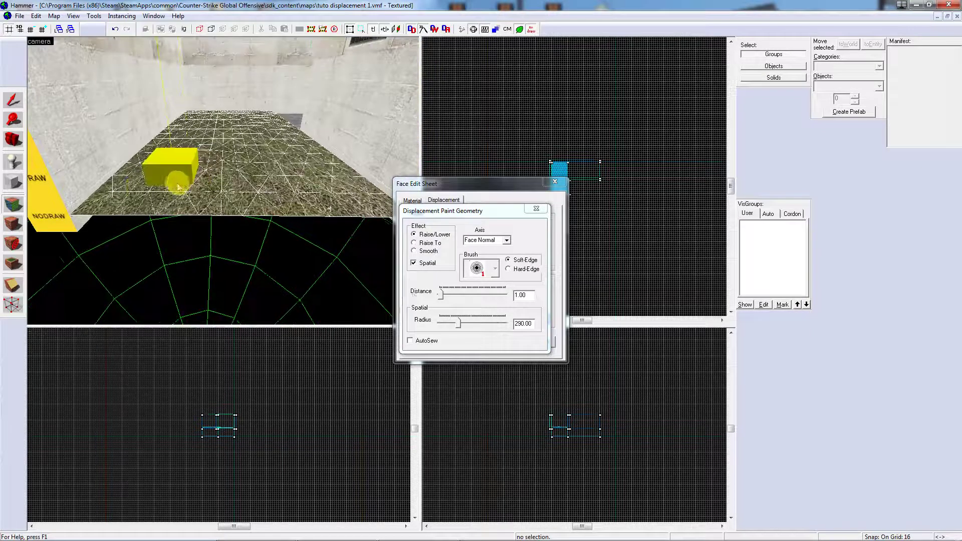
mouse_move(214, 176)
mouse_down()
mouse_move(265, 155)
mouse_move(166, 199)
mouse_move(145, 186)
mouse_up()
key(ctrl+z)
key(ctrl+z)
key(ctrl+z)
key(ctrl+z)
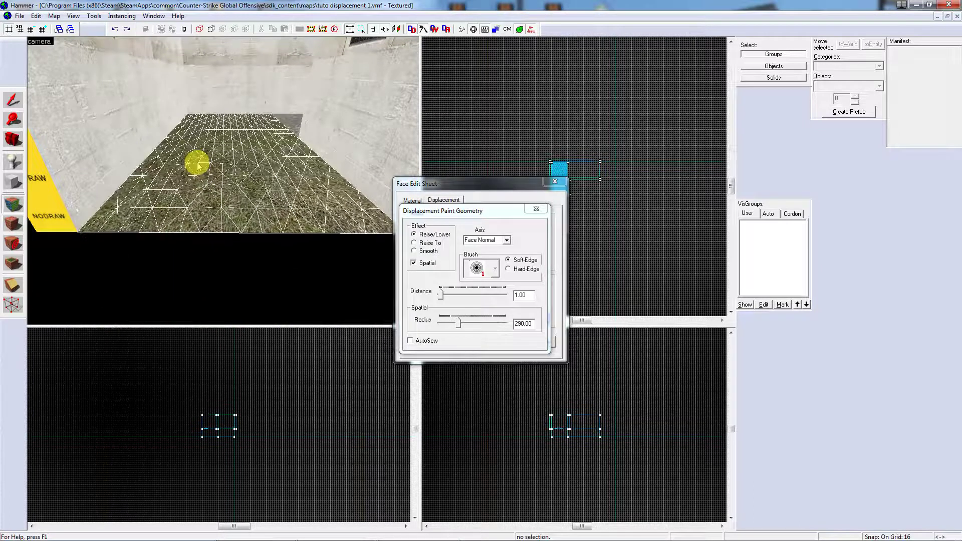
Step: Set the spatial brush radius to 32 and raise soft bumps along the displaced floor
drag(458, 323, 440, 321)
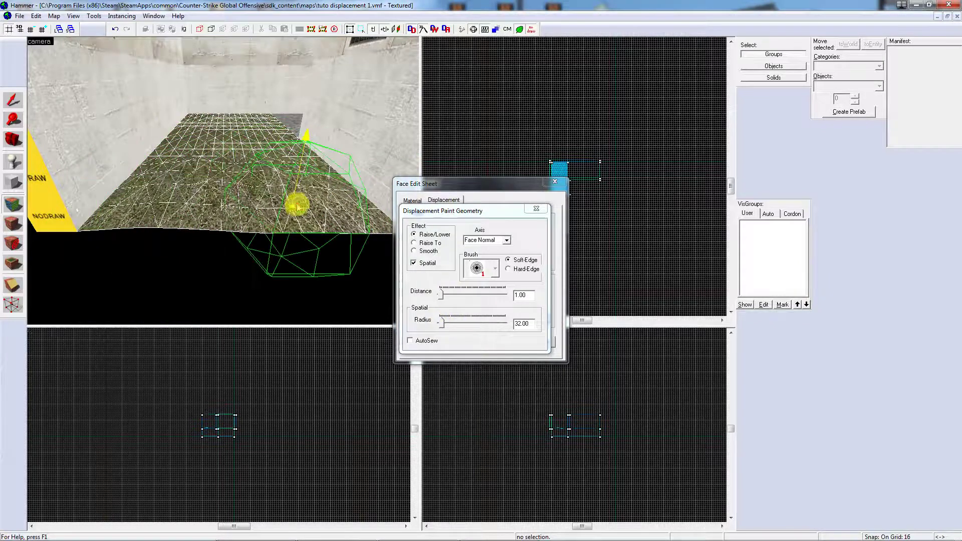
key(z)
key(w)
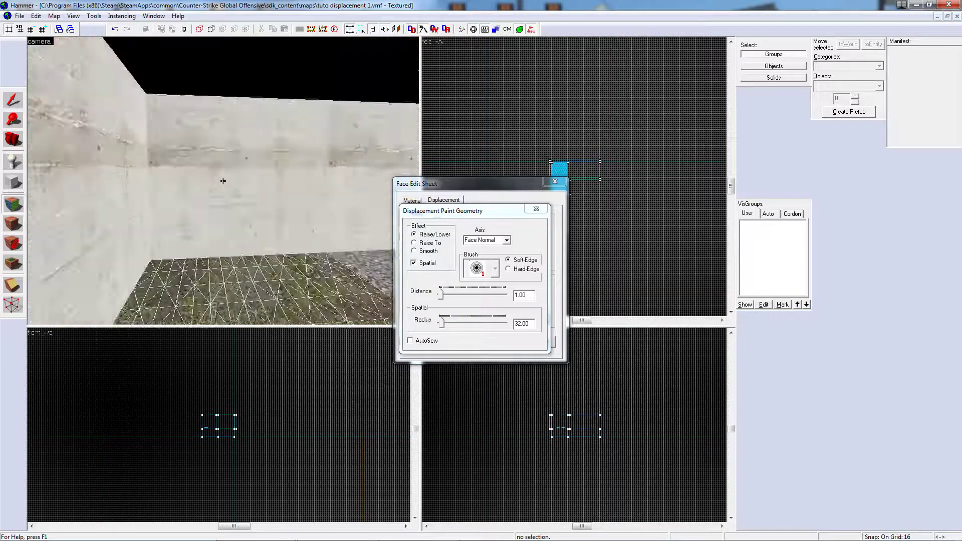
Step: Raise a mound in the middle of the displaced floor
key(z)
mouse_move(196, 194)
mouse_down()
mouse_move(151, 215)
mouse_move(189, 197)
mouse_move(311, 233)
mouse_move(209, 165)
mouse_move(169, 159)
mouse_up()
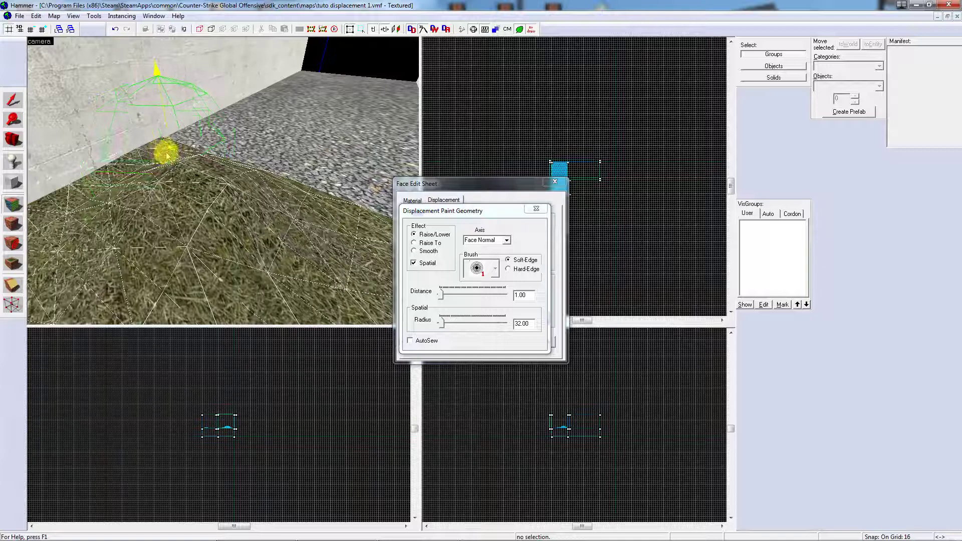
key(z)
key(w)
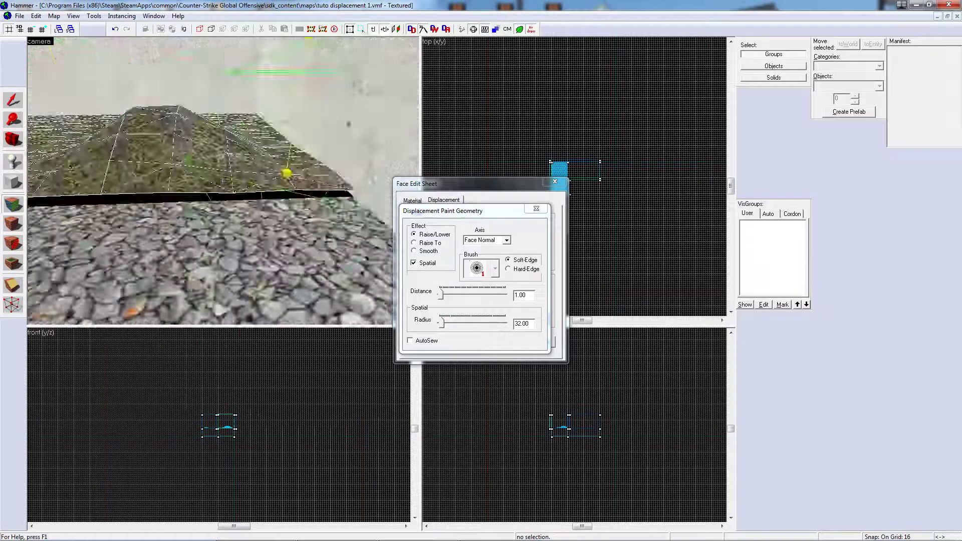
key(s)
key(w)
key(z)
Step: Raise the displaced floor's edge where it meets the gravel corridor
drag(156, 185, 326, 219)
key(z)
key(z)
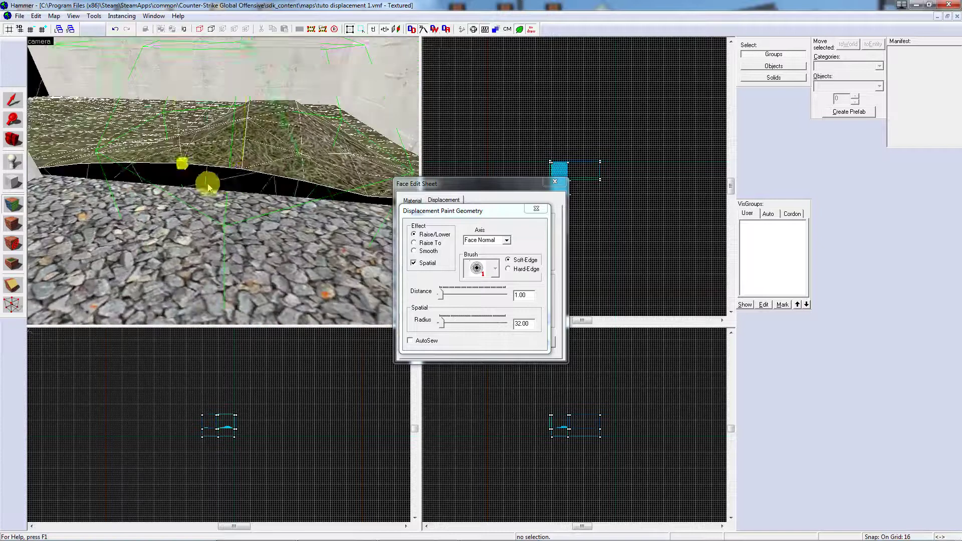
Step: Lower the mound on the displaced floor to gentler ground
key(z)
key(w)
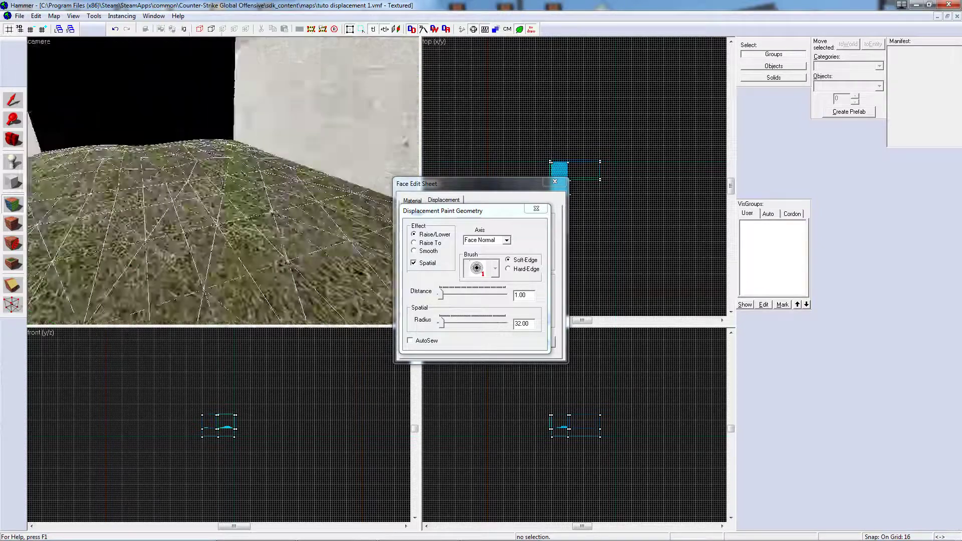
key(s)
key(z)
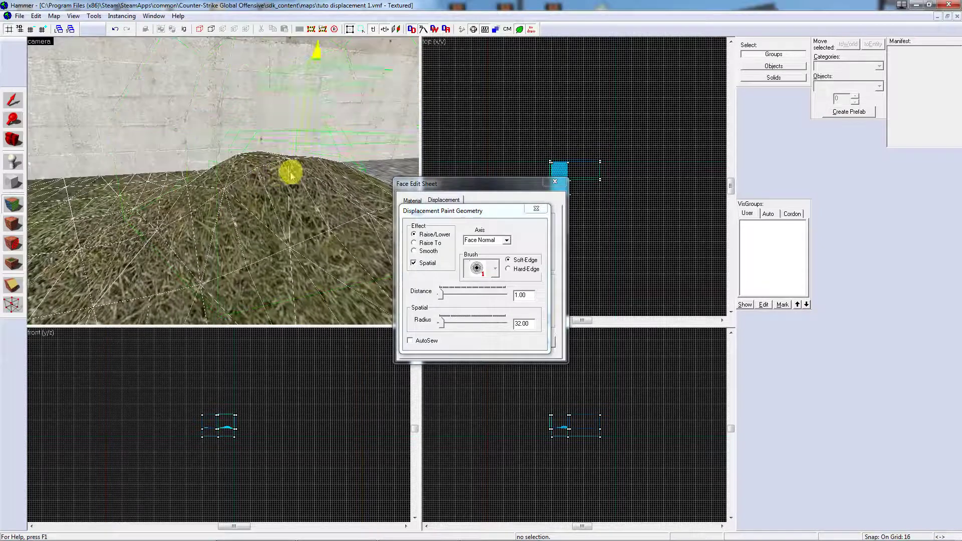
key(z)
key(s)
key(w)
key(z)
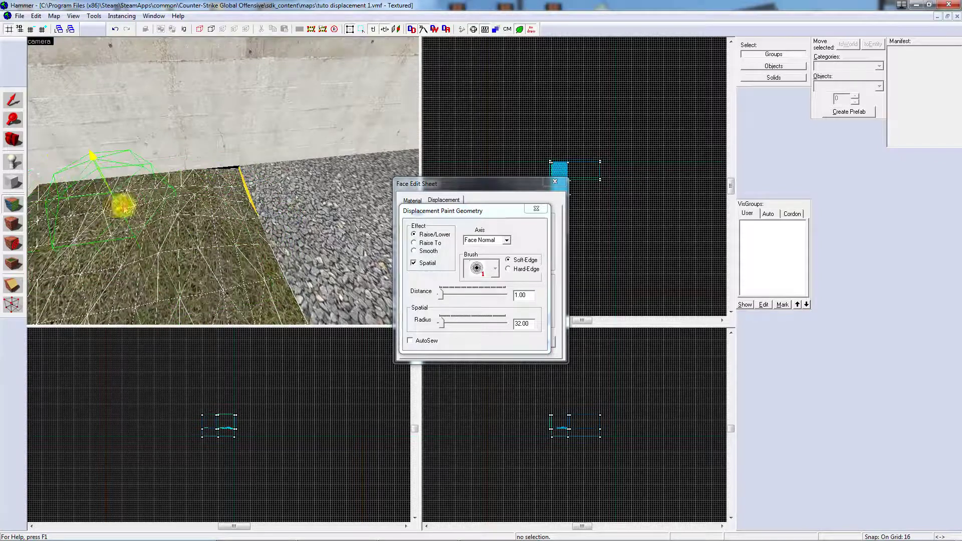
Step: Build up a mound in the corner of the concrete walls and raise uneven ground along the adjoining wall
drag(62, 187, 103, 185)
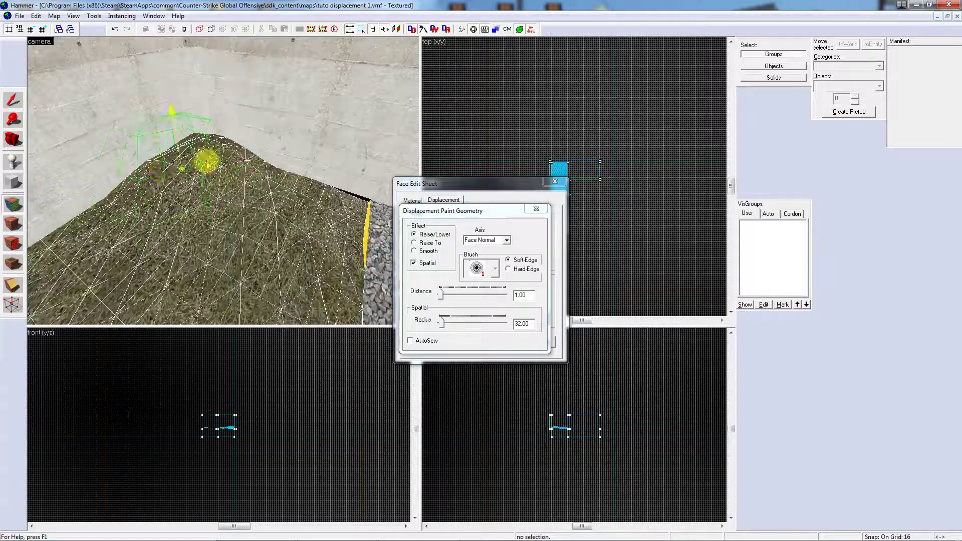
mouse_move(127, 200)
mouse_down()
mouse_move(107, 198)
mouse_move(171, 150)
mouse_up()
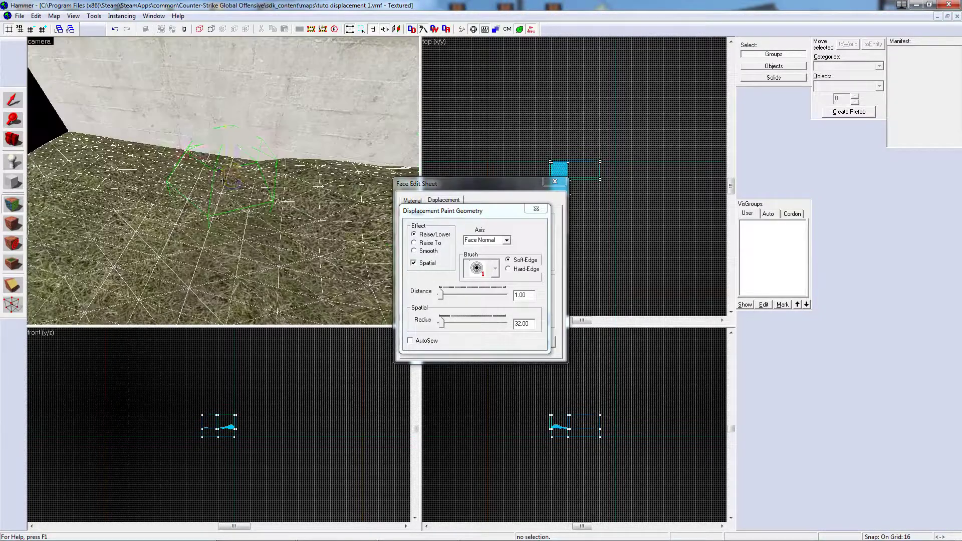
mouse_move(223, 181)
mouse_down()
mouse_move(240, 172)
mouse_move(78, 140)
mouse_up()
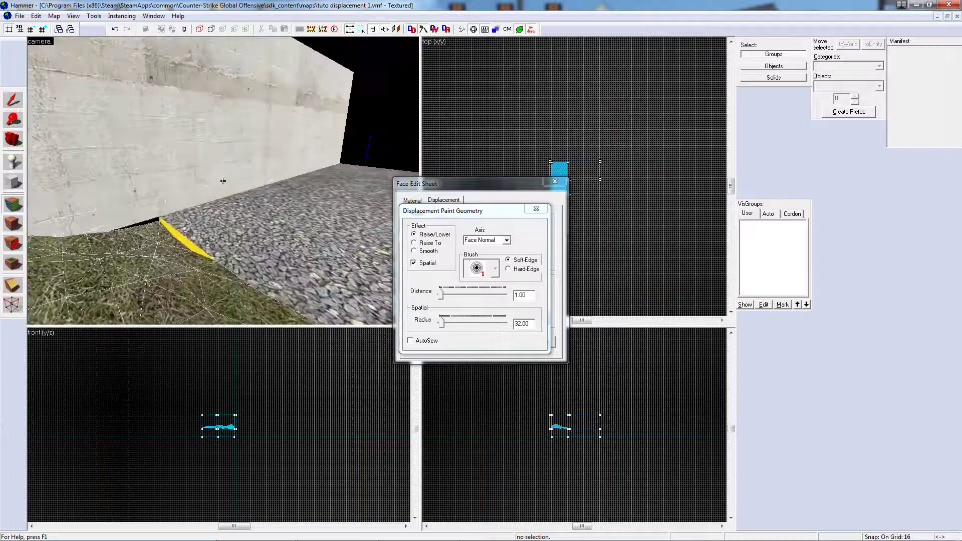
key(z)
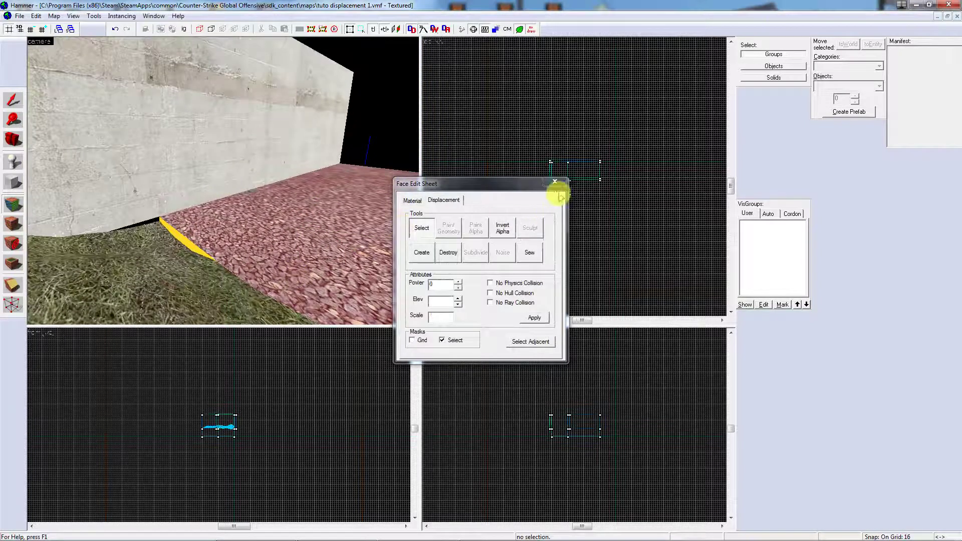
Step: Select the remaining gravel floor of the straight corridor and create a displacement on it with power 4
click(554, 185)
click(312, 258)
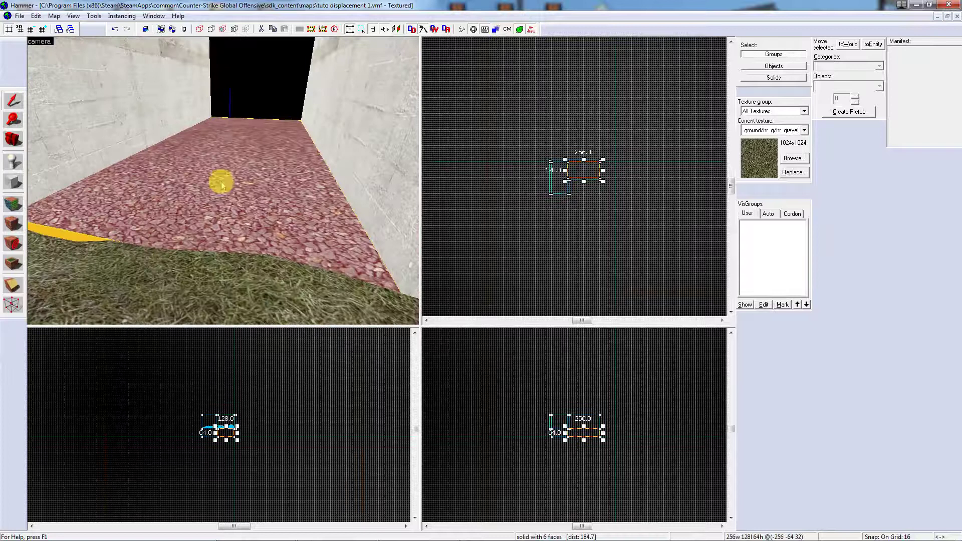
click(13, 203)
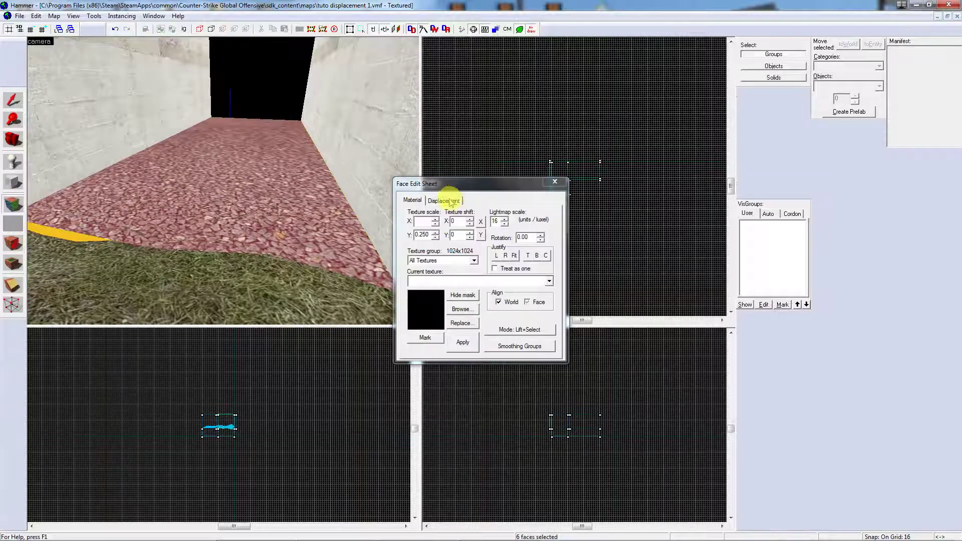
click(444, 200)
click(429, 260)
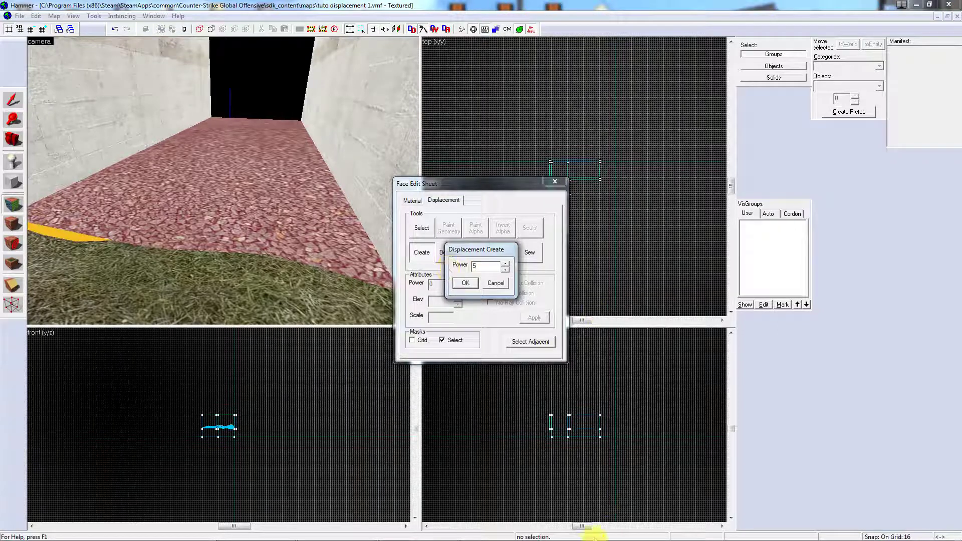
text(4)
click(465, 283)
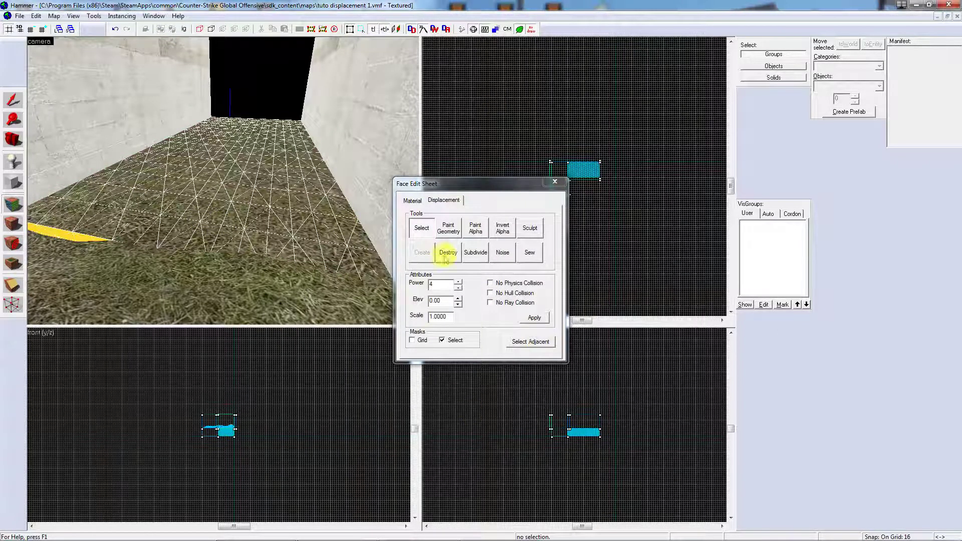
Step: Start Paint Geometry on the new corridor displacement and try Raise/Lower strokes along Face Normal
click(448, 230)
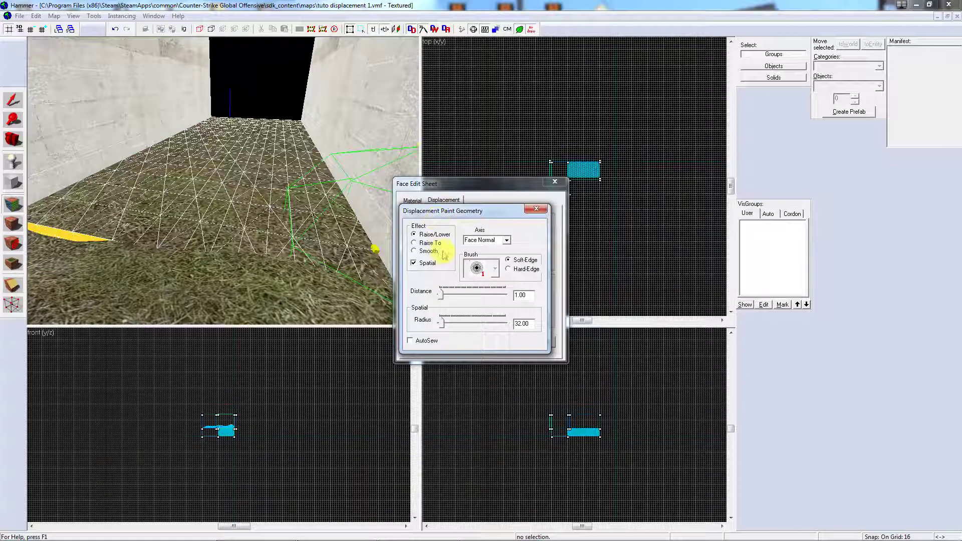
click(266, 234)
click(266, 234)
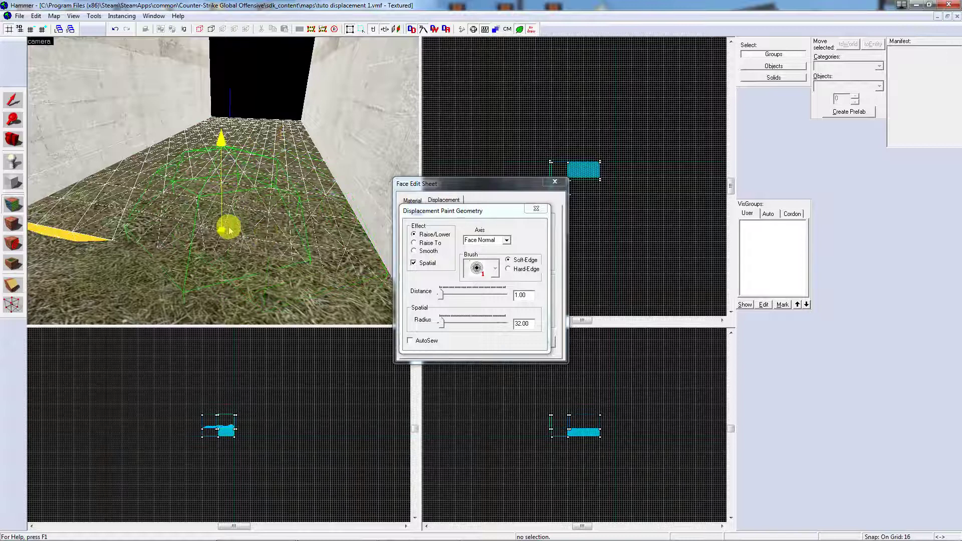
mouse_move(229, 231)
mouse_down()
mouse_move(221, 235)
mouse_move(250, 229)
mouse_up()
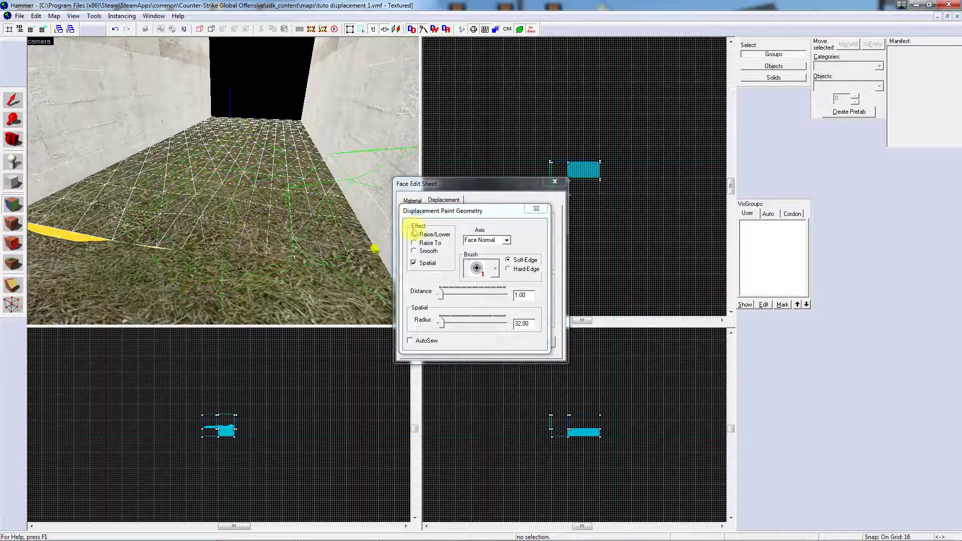
Step: Set the paint axis to X-Axis and paint the corridor displacement along it
click(506, 240)
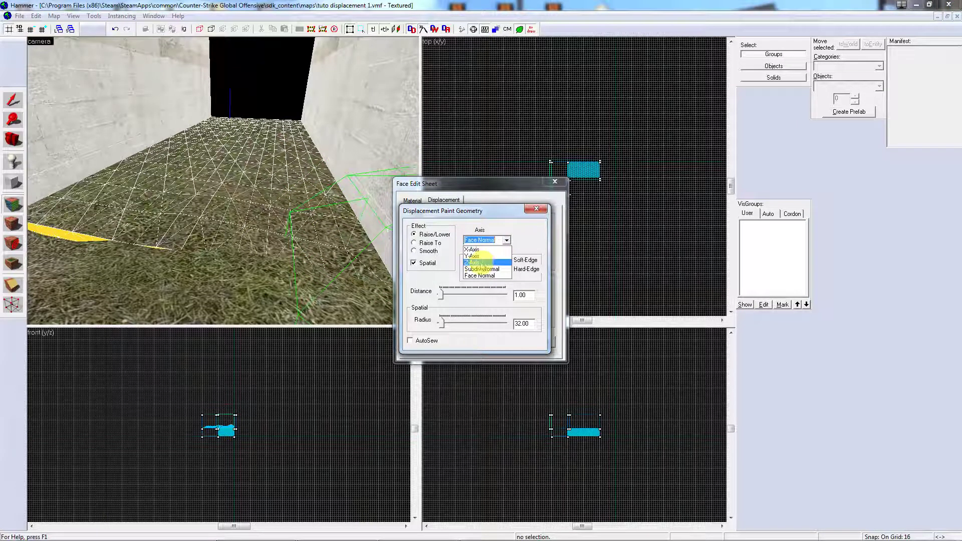
click(473, 249)
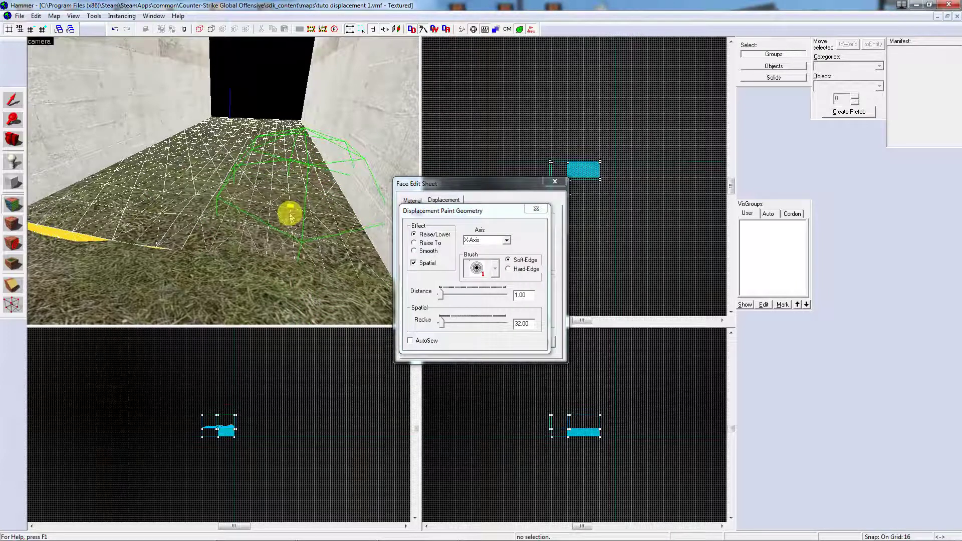
key(z)
key(w)
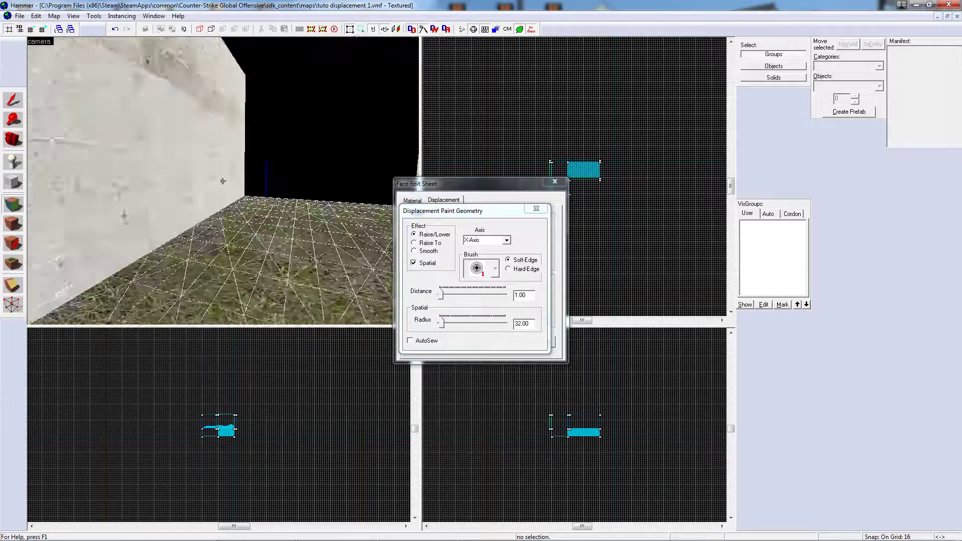
key(z)
click(239, 172)
click(214, 175)
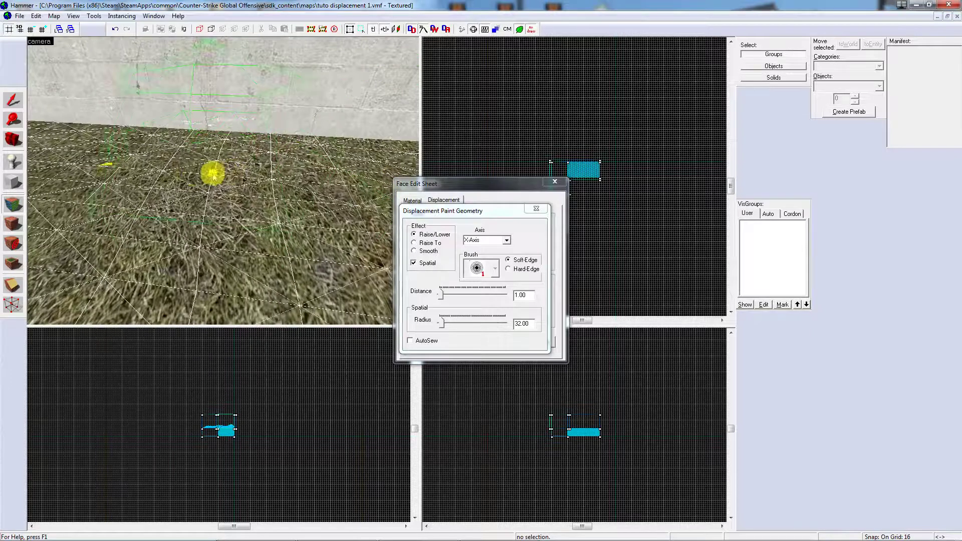
Step: Set the paint axis to Y-Axis and shift the corridor displacement's mesh with a few strokes
click(507, 240)
click(489, 256)
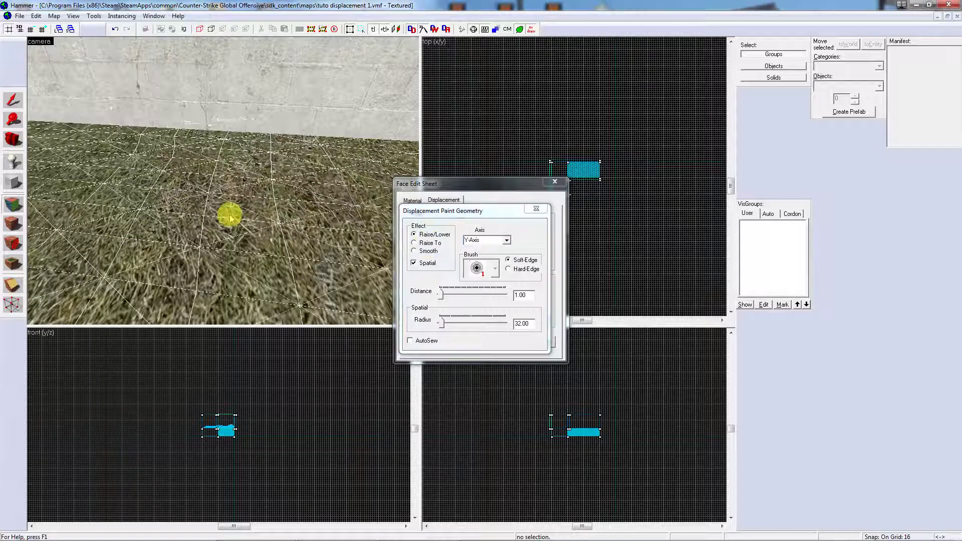
drag(286, 221, 296, 227)
click(295, 227)
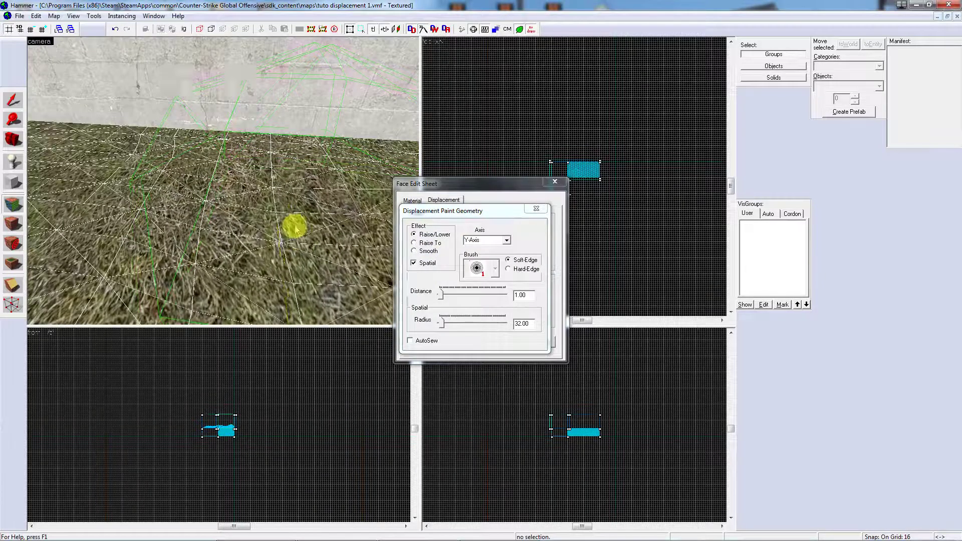
key(z)
key(s)
key(z)
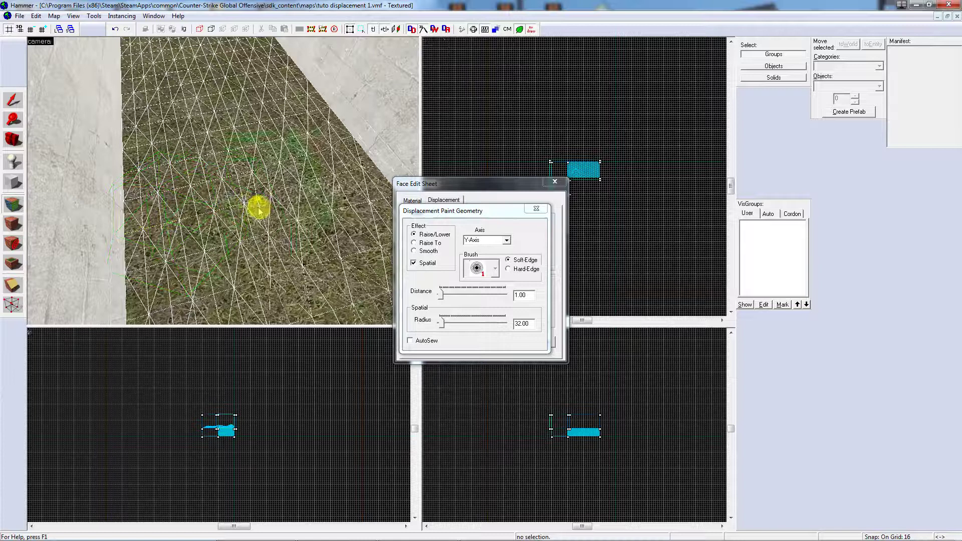
Step: Try painting the corridor displacement along the Z-Axis and along Subdiv Normal
click(505, 240)
click(473, 258)
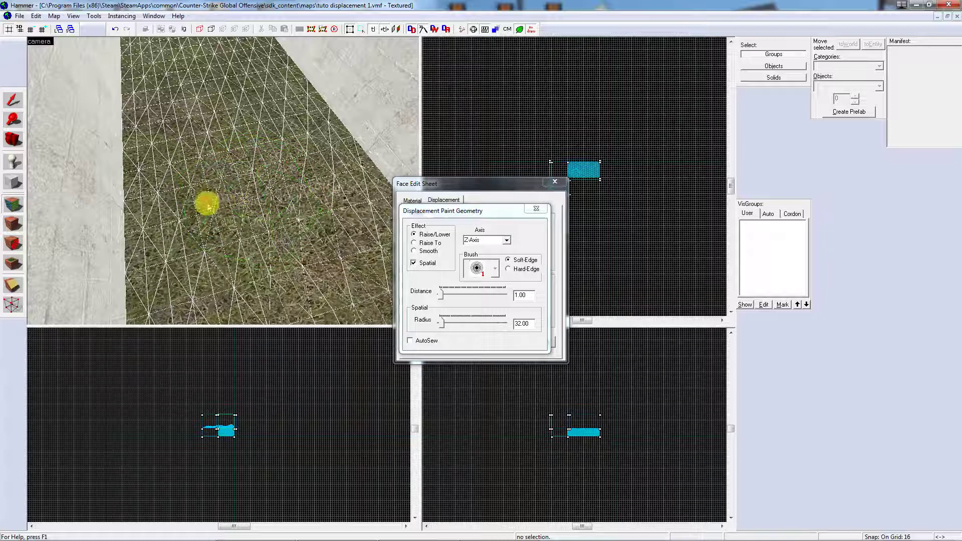
click(506, 241)
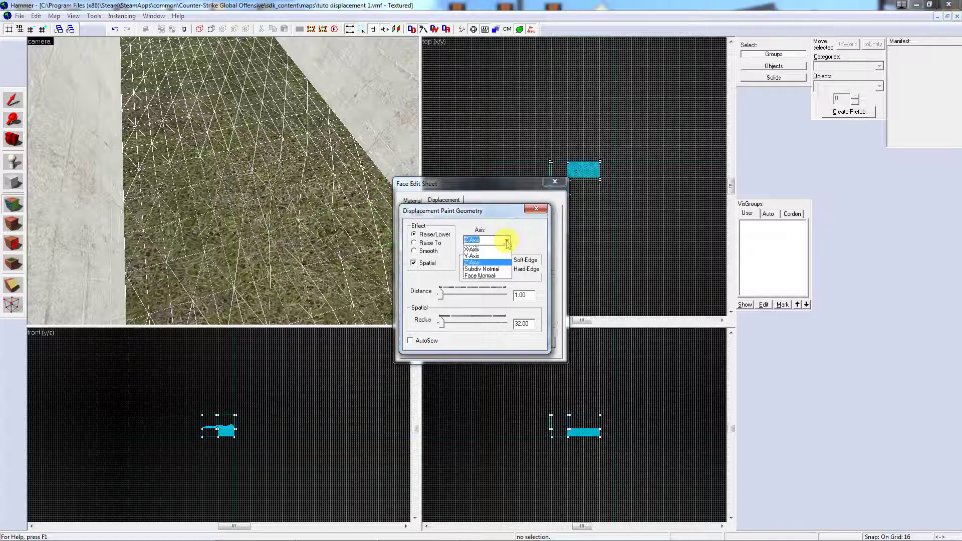
click(498, 269)
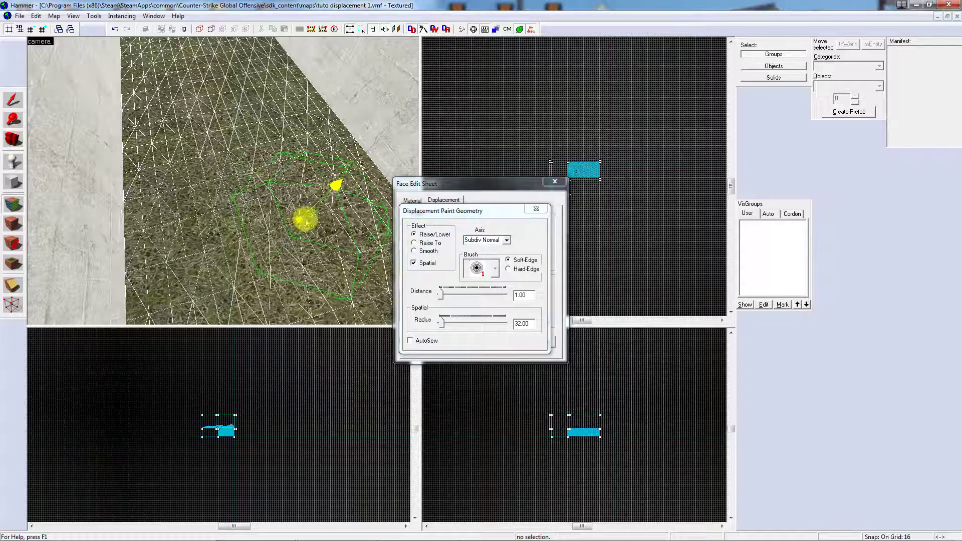
Step: Raise the corridor displacement along Face Normal, and even out the painted area with the Smooth effect
click(507, 241)
click(482, 275)
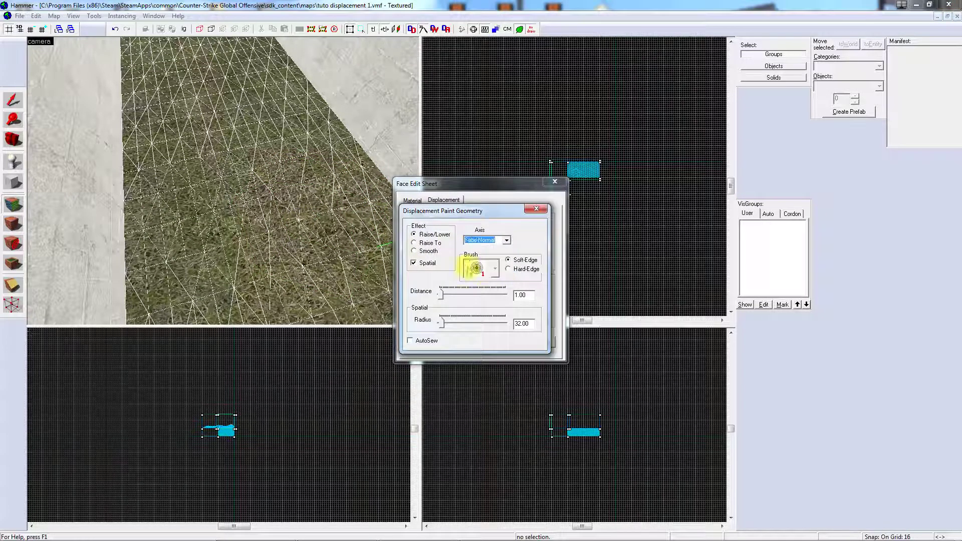
click(214, 228)
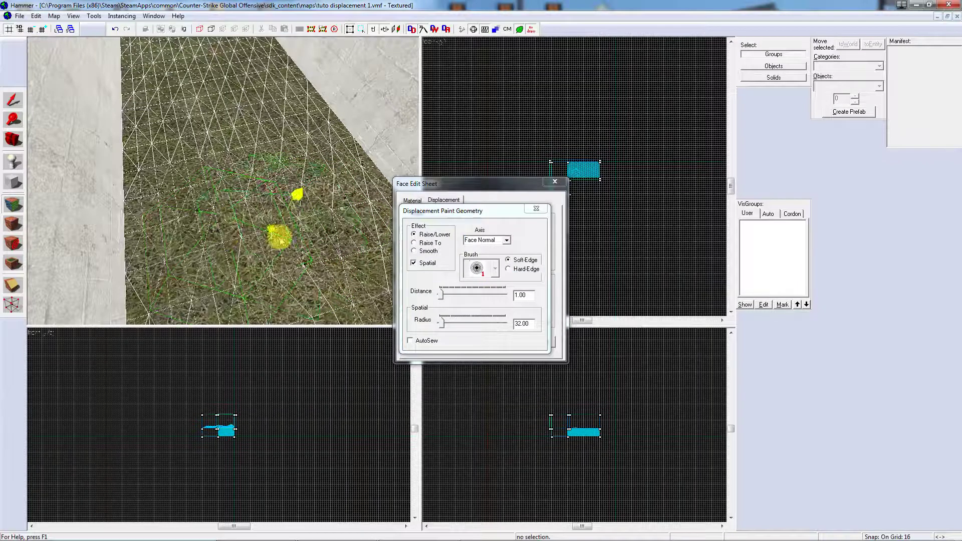
click(499, 270)
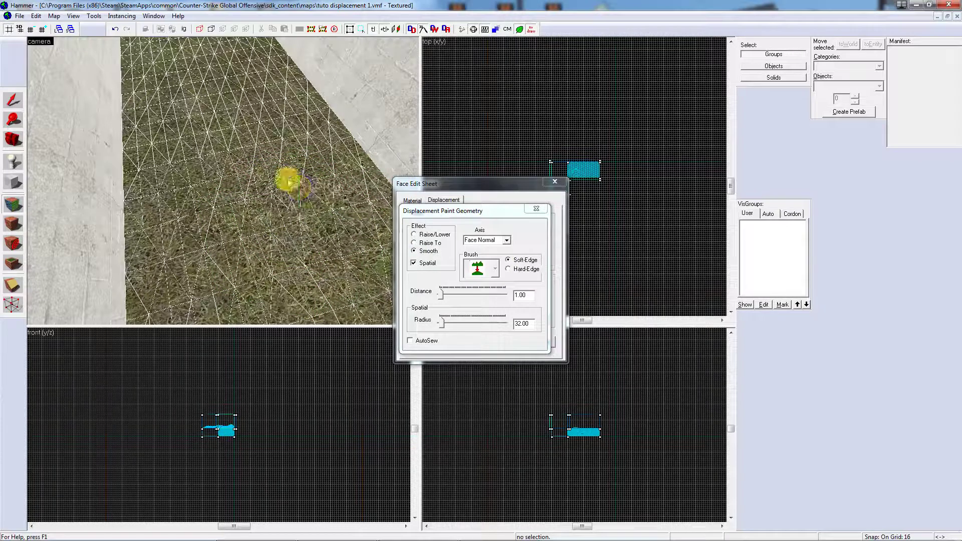
drag(245, 199, 258, 223)
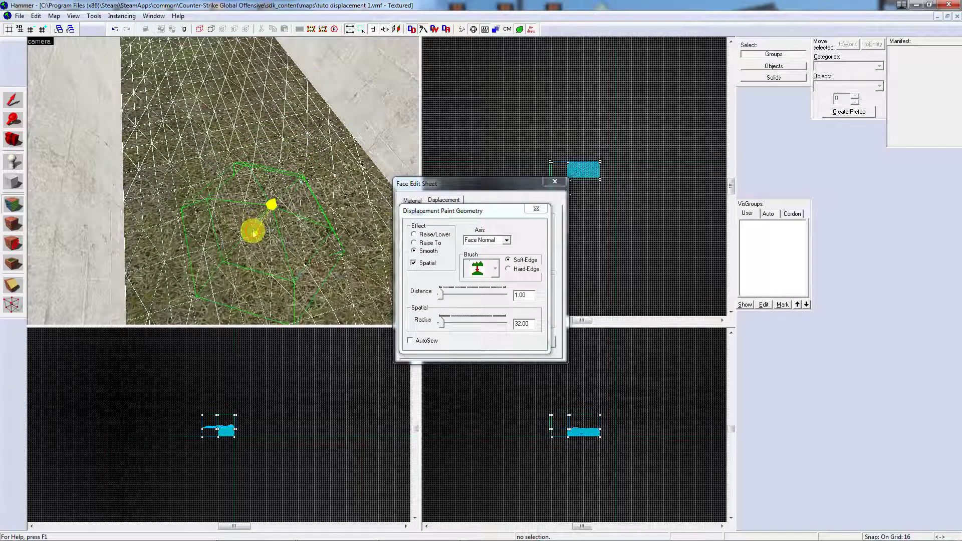
Step: Switch the paint effect to Raise To and back to Raise/Lower, and sculpt uneven ground on the corridor displacement
click(412, 243)
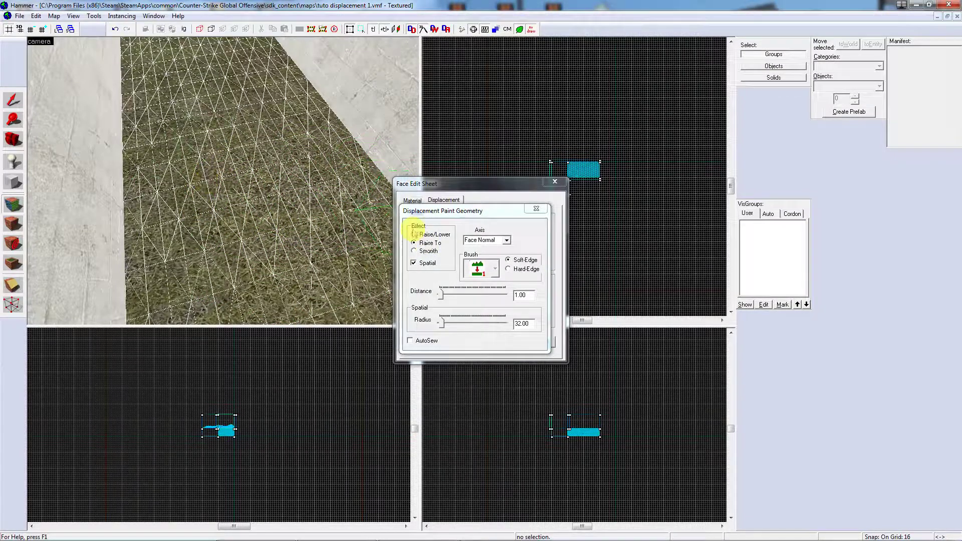
click(414, 235)
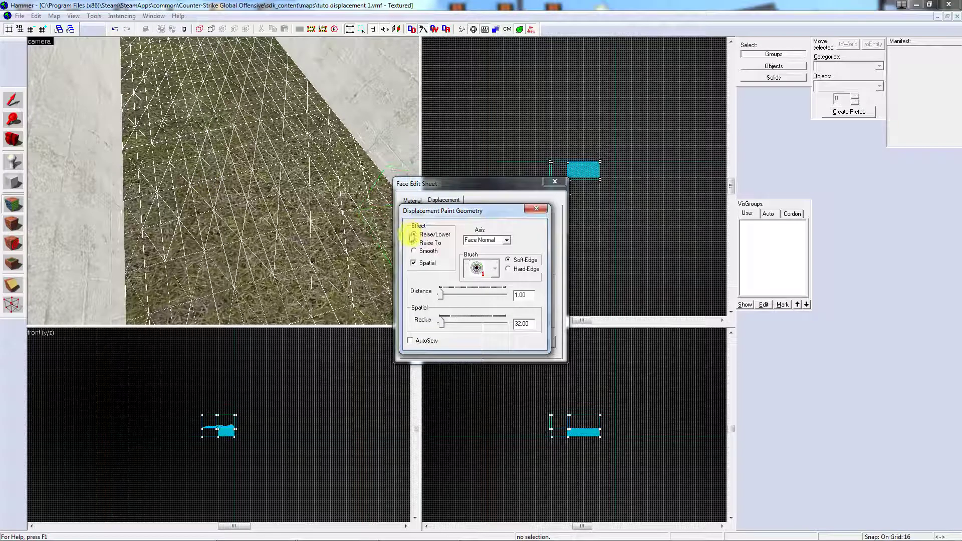
mouse_move(295, 217)
mouse_down()
mouse_move(293, 226)
mouse_move(240, 222)
mouse_move(293, 246)
mouse_up()
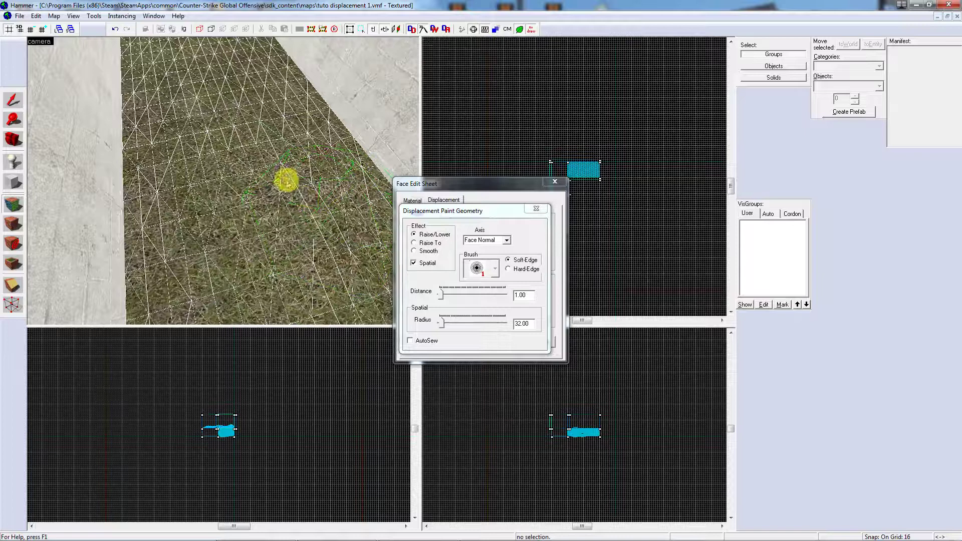
key(z)
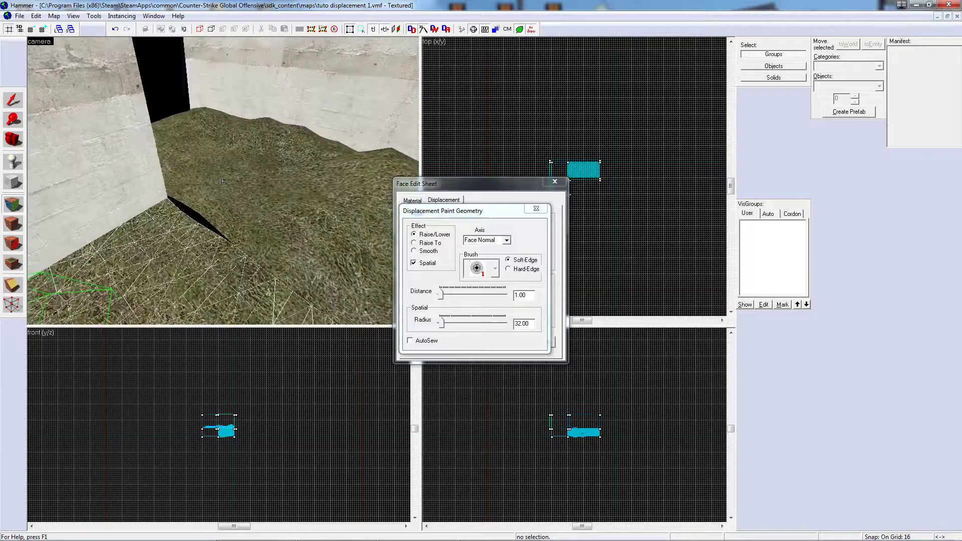
Step: Lower the corridor ground slightly along the foot of the wall, and close the Paint Geometry and face editing windows
key(w)
key(s)
key(z)
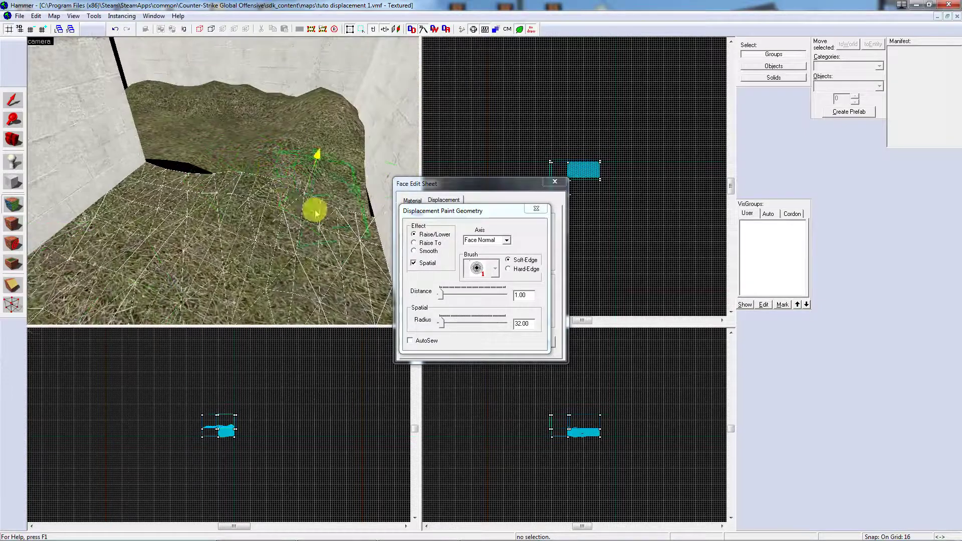
key(z)
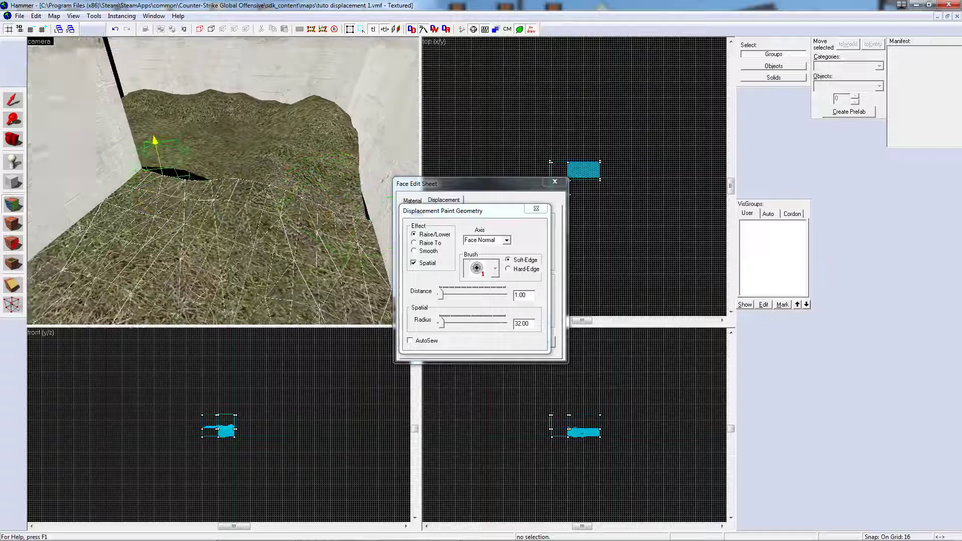
key(z)
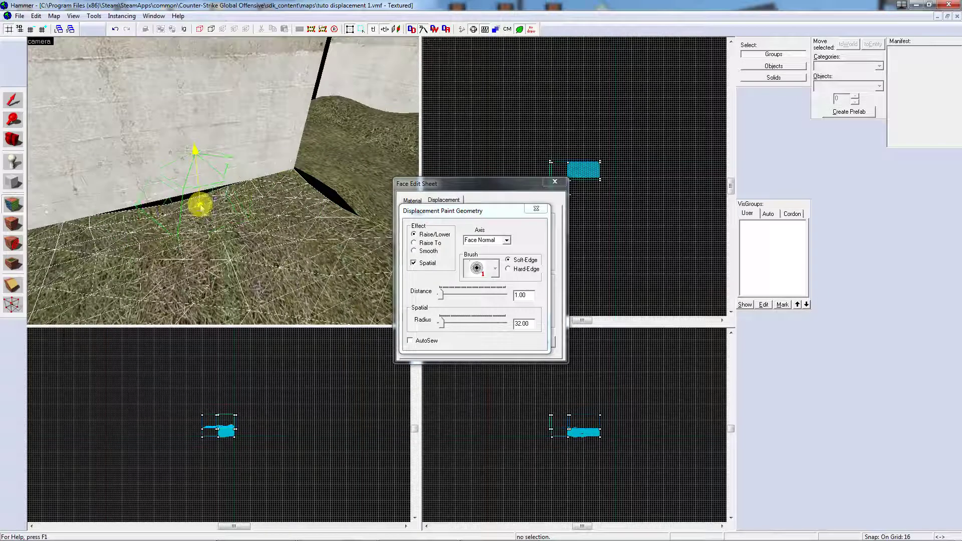
click(537, 209)
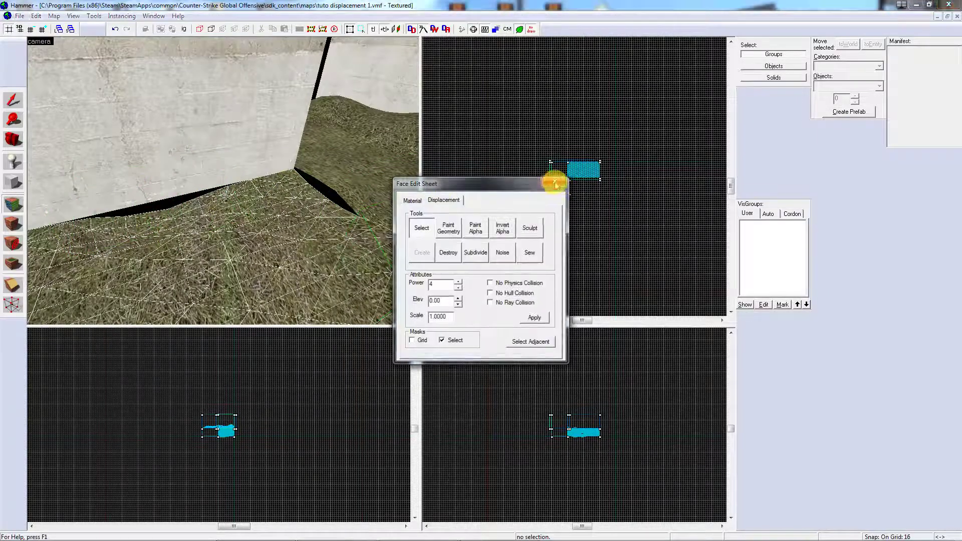
click(555, 182)
Step: Examine the gaps between the corridor floor displacement, its adjoining wall and the neighbouring floor section
key(z)
key(s)
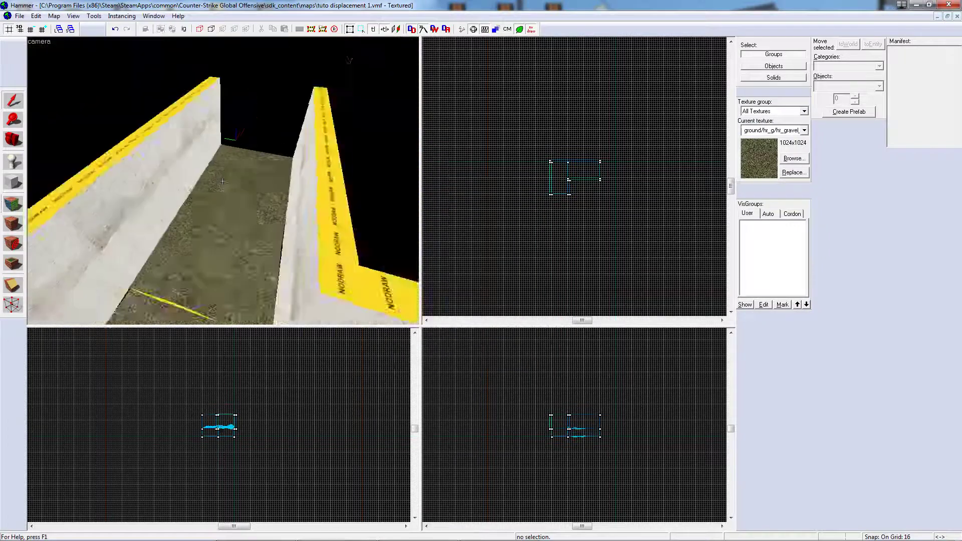
key(w)
right_drag(223, 181, 223, 181)
click(206, 200)
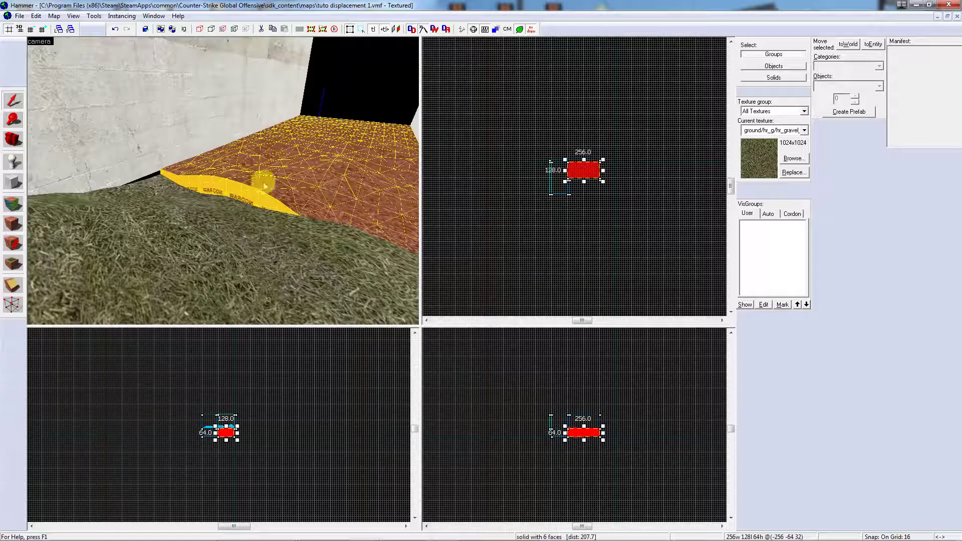
key(z)
key(w)
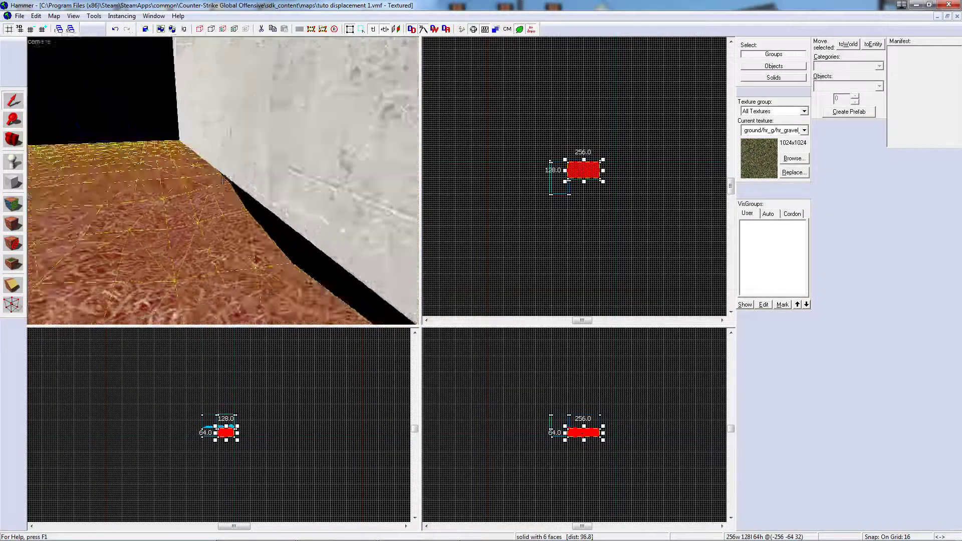
click(178, 120)
key(z)
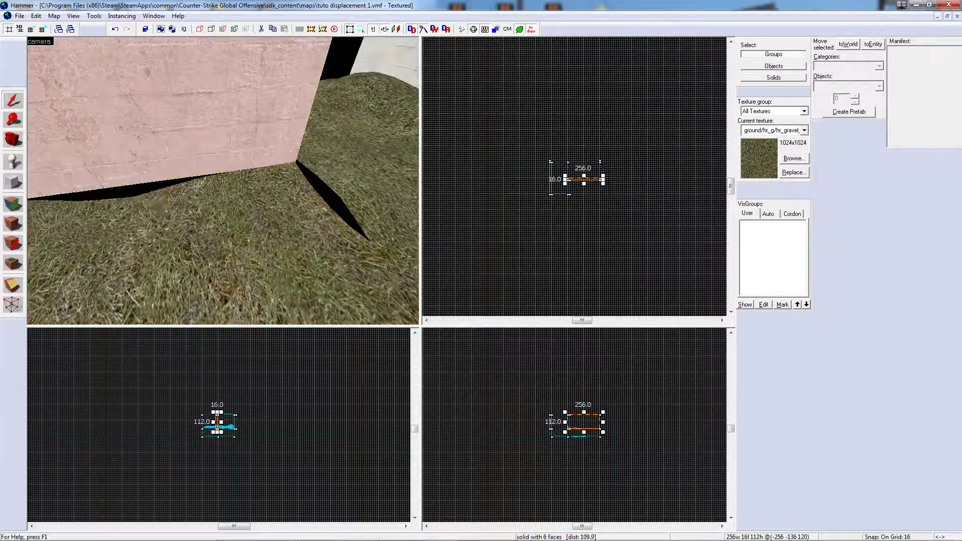
key(z)
click(237, 225)
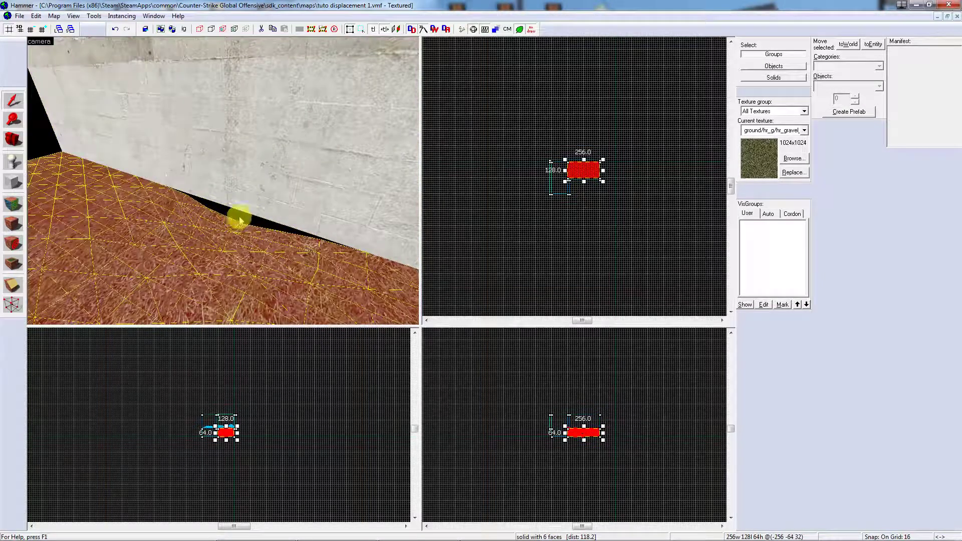
Step: Try extending the wall beside the corridor floor downward to a height of 128 units to cover the gap, and undo it
key(Escape)
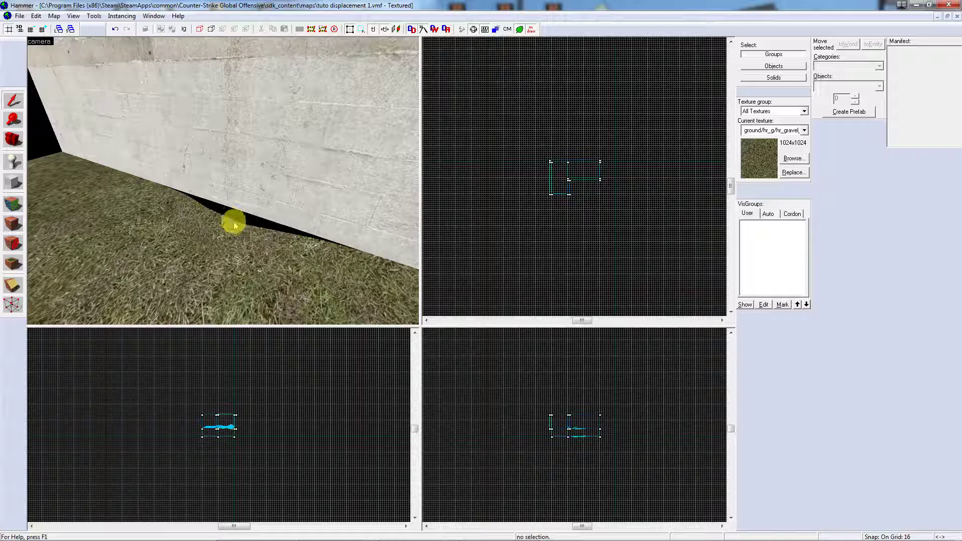
click(231, 217)
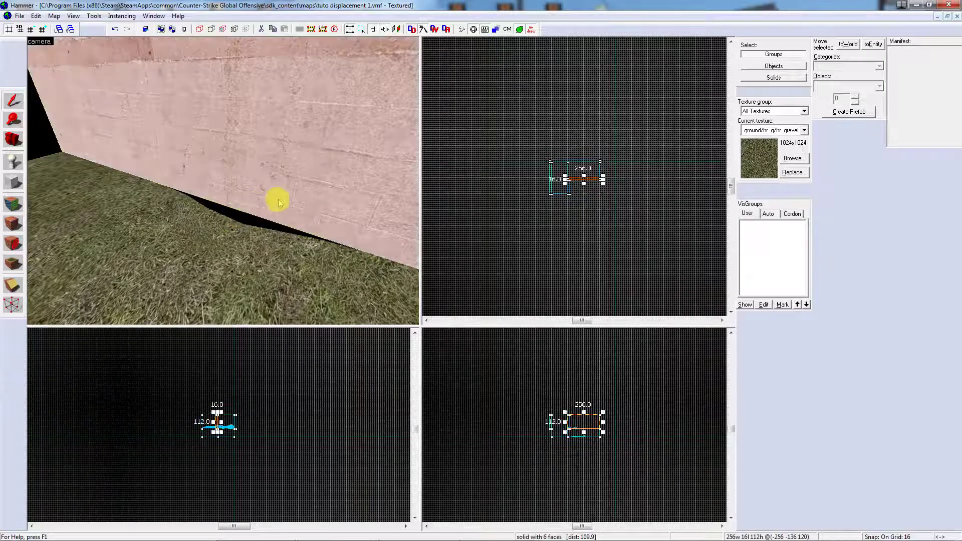
scroll(587, 437, up, 8)
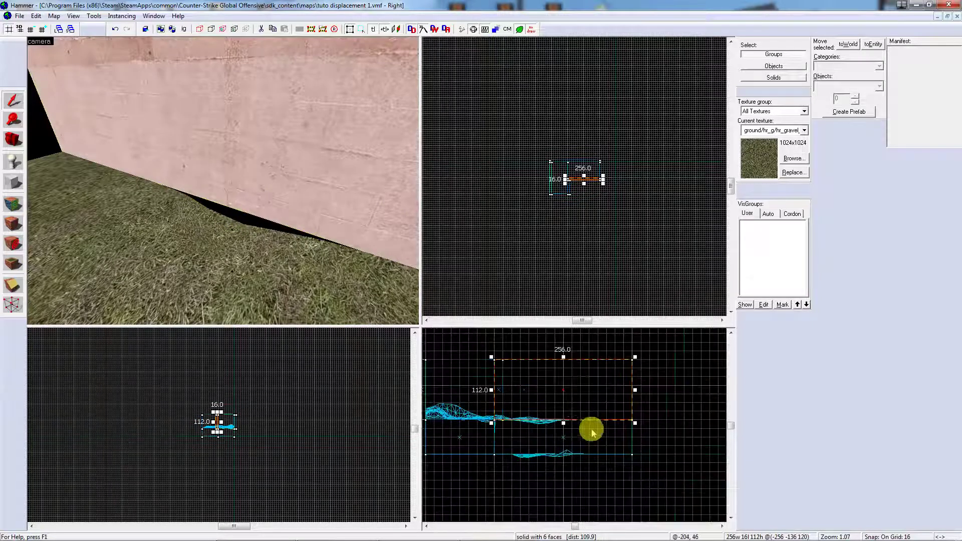
drag(561, 422, 561, 430)
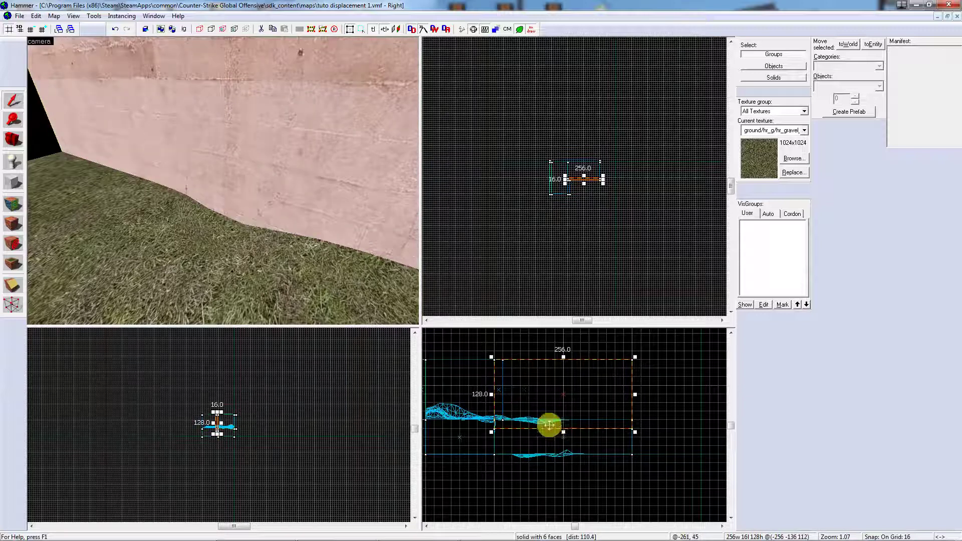
key(ctrl+z)
Step: Turn the wall face beside the corridor floor into a displacement with power 3
click(12, 212)
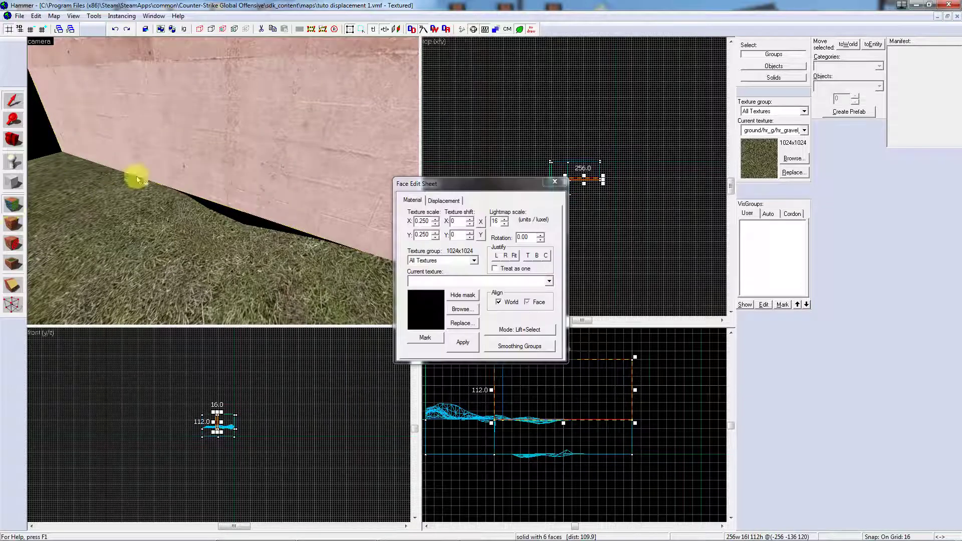
click(250, 152)
click(443, 201)
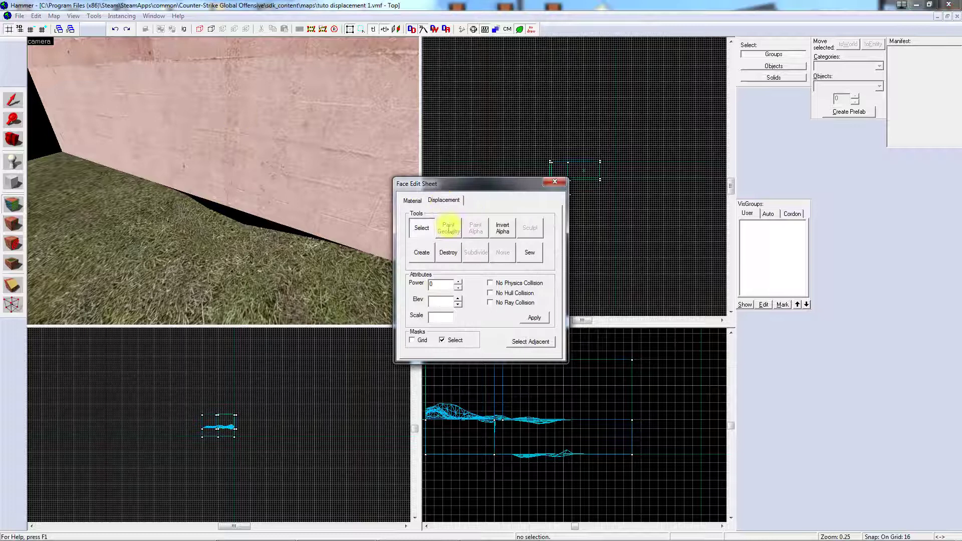
click(422, 255)
click(467, 284)
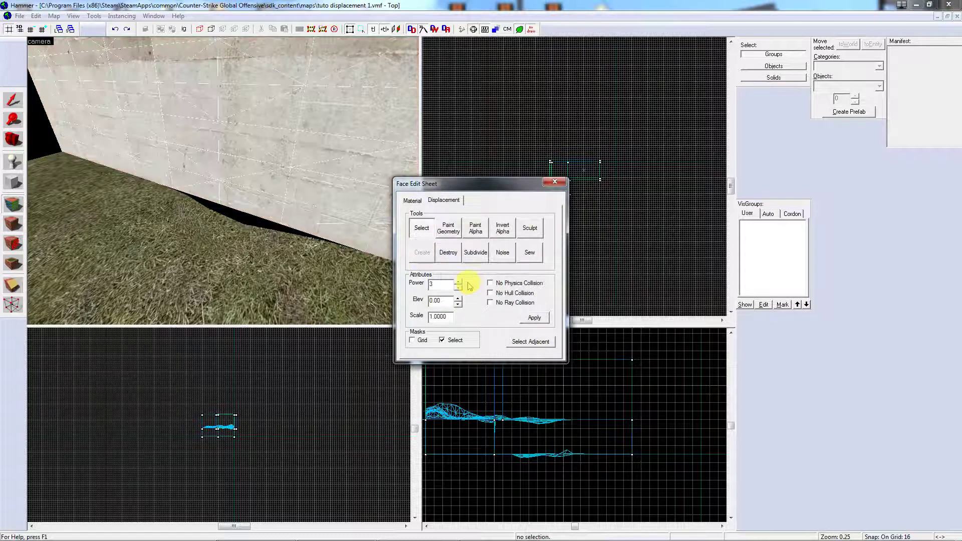
Step: Select the faces of the corridor floor block together with the wall displacement and sew them
click(242, 249)
click(14, 204)
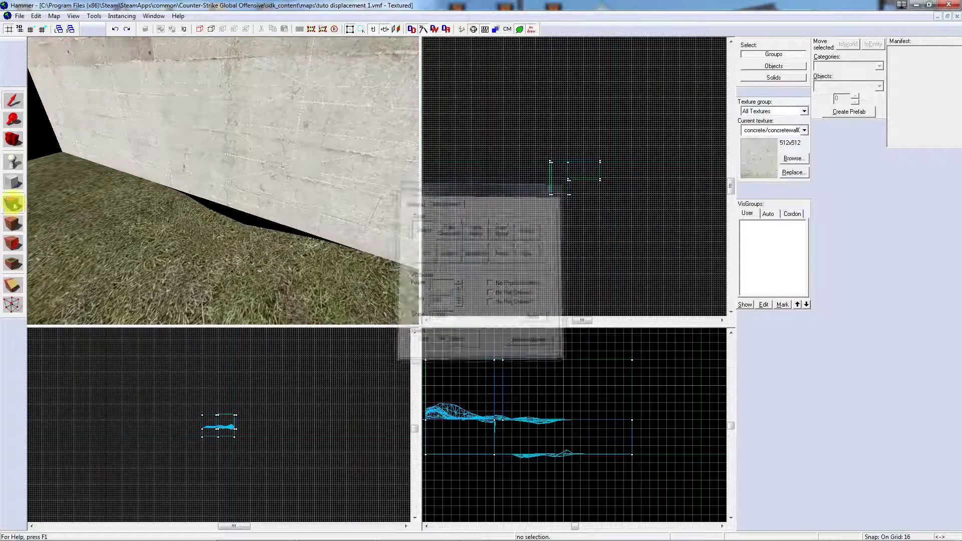
click(191, 247)
click(14, 204)
ctrl+click(162, 250)
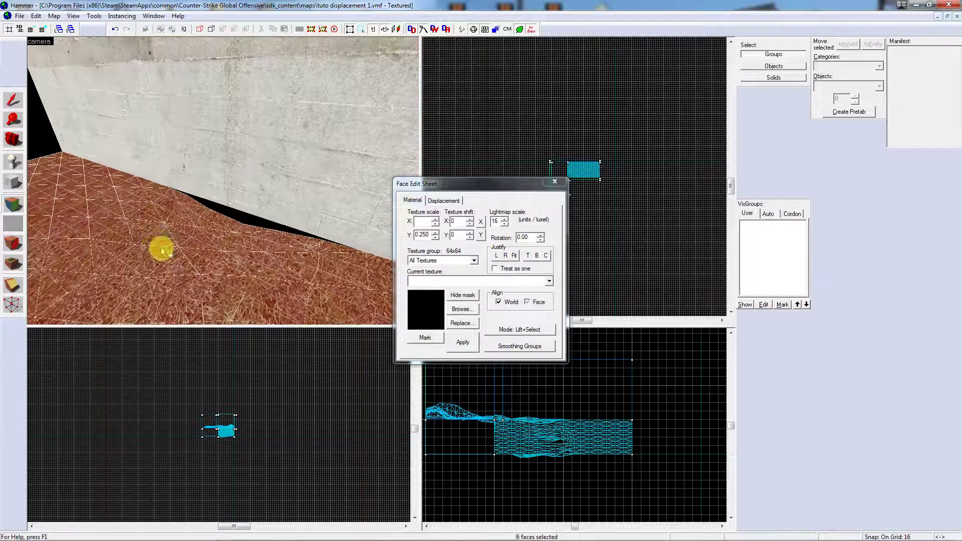
ctrl+click(258, 193)
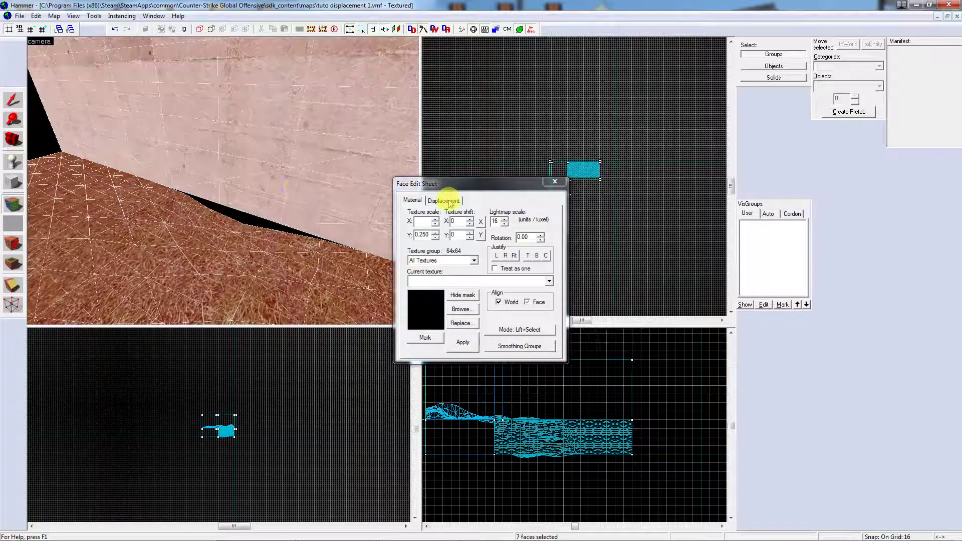
click(443, 201)
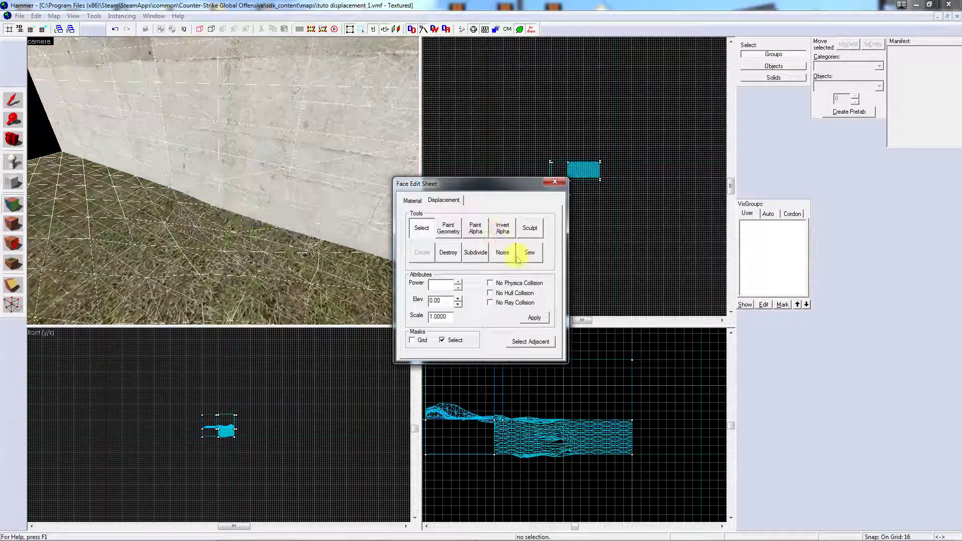
Step: Select the two adjoining floor displacements, sew their shared edge, and close the face editing window
key(z)
key(w)
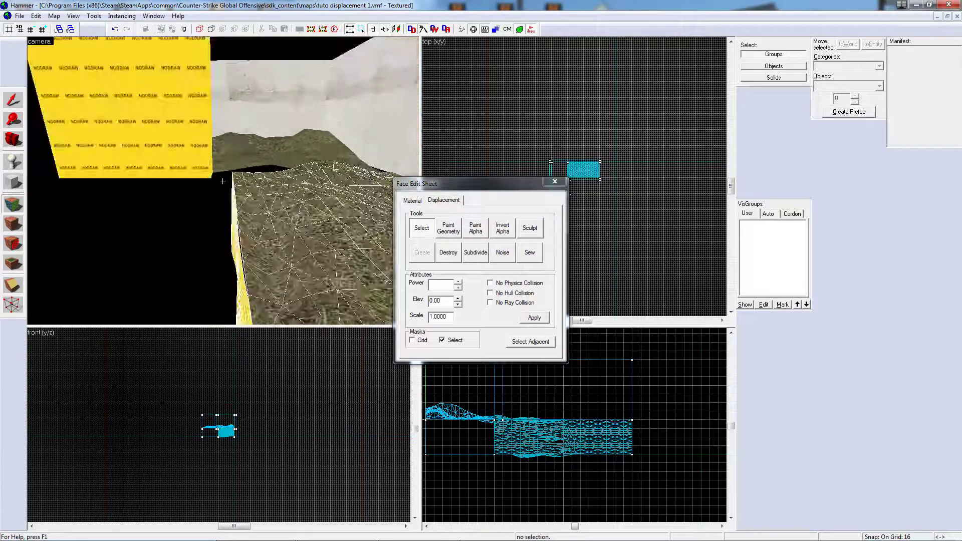
key(z)
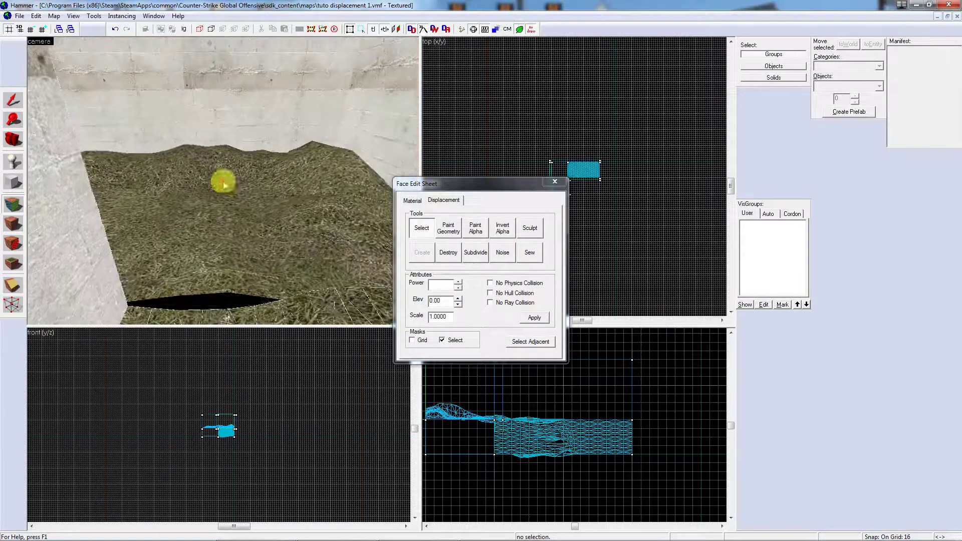
click(239, 215)
key(z)
key(z)
ctrl+click(231, 199)
ctrl+click(177, 172)
ctrl+click(180, 176)
key(z)
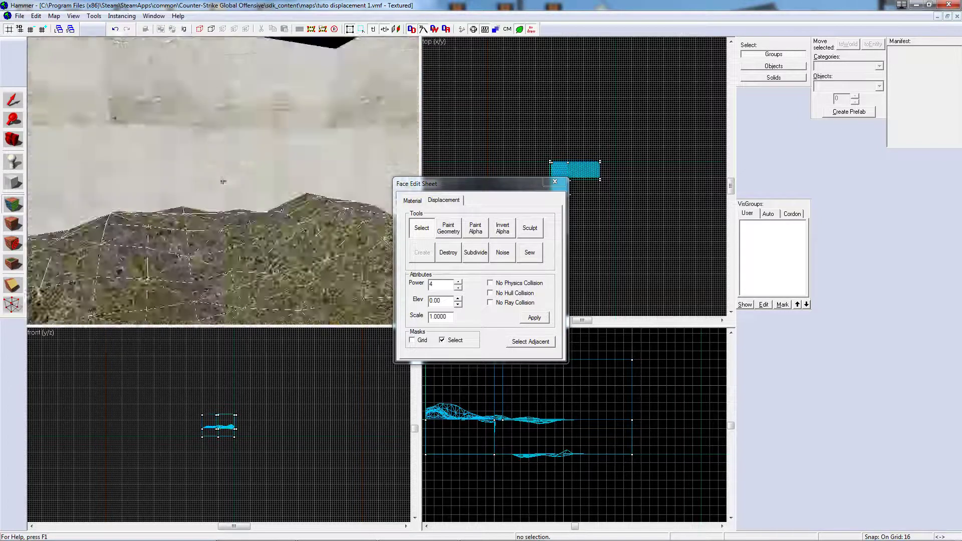
key(w)
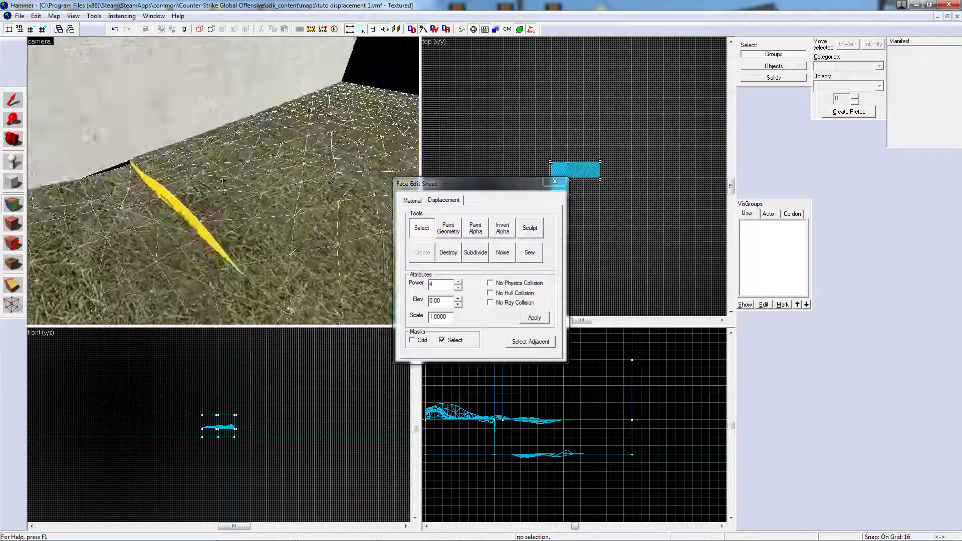
key(z)
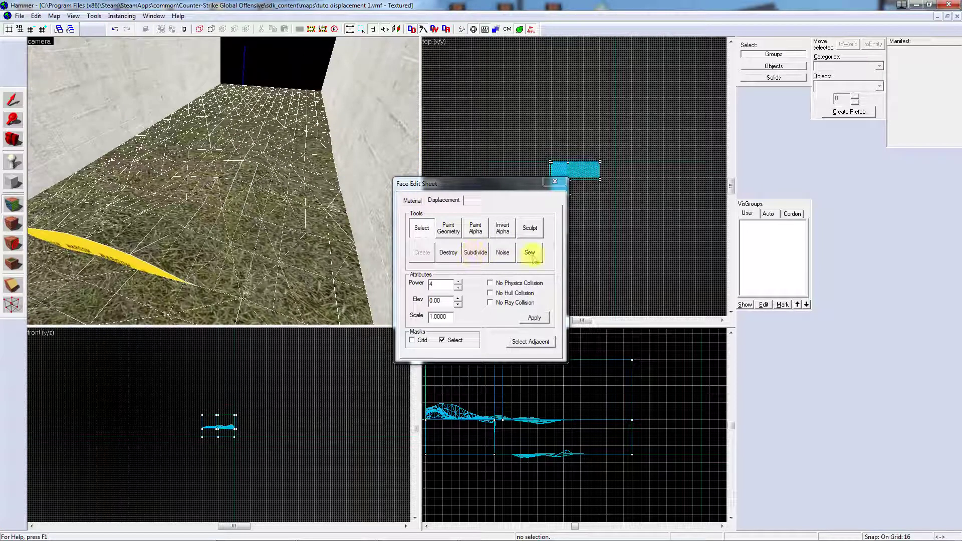
click(530, 253)
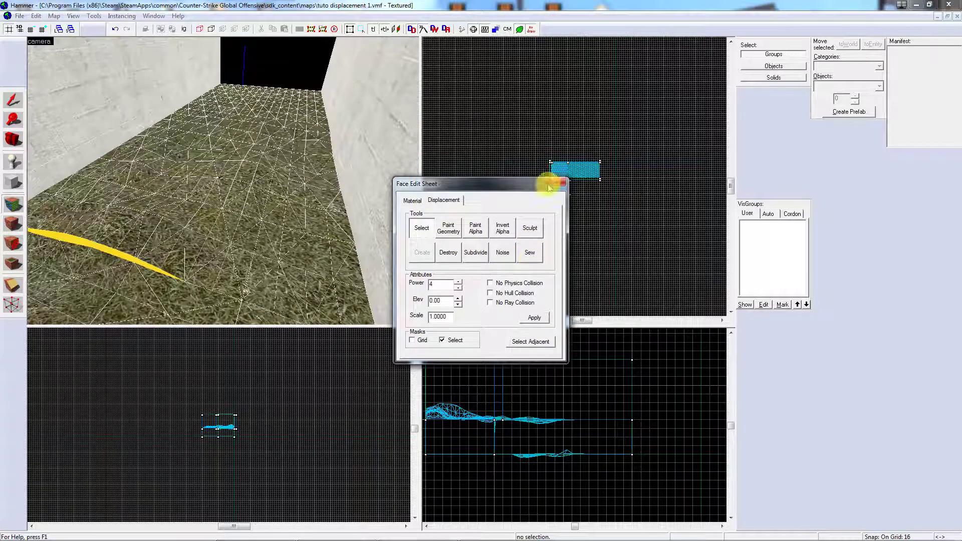
click(562, 182)
Step: Examine the 128 by 256 floor displacement from outside and along the corridor
key(z)
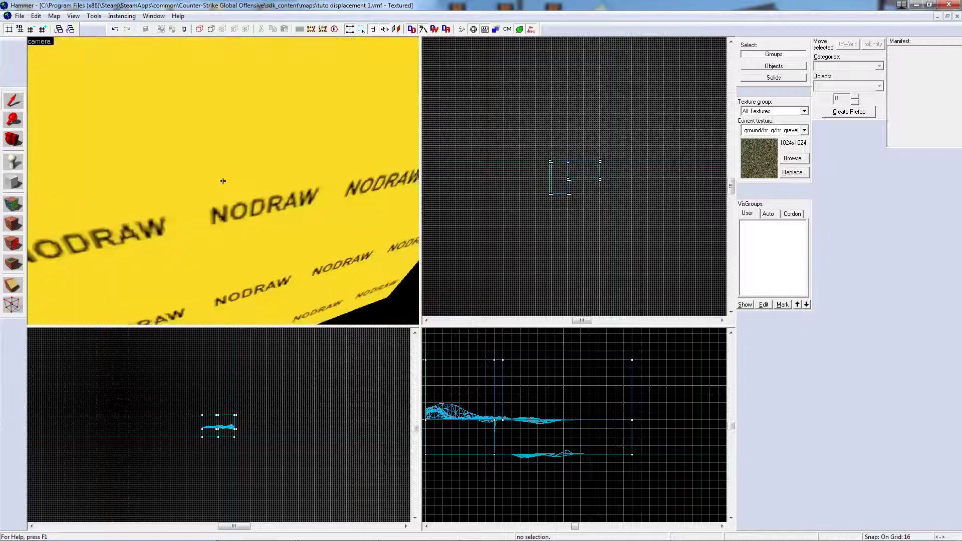
key(s)
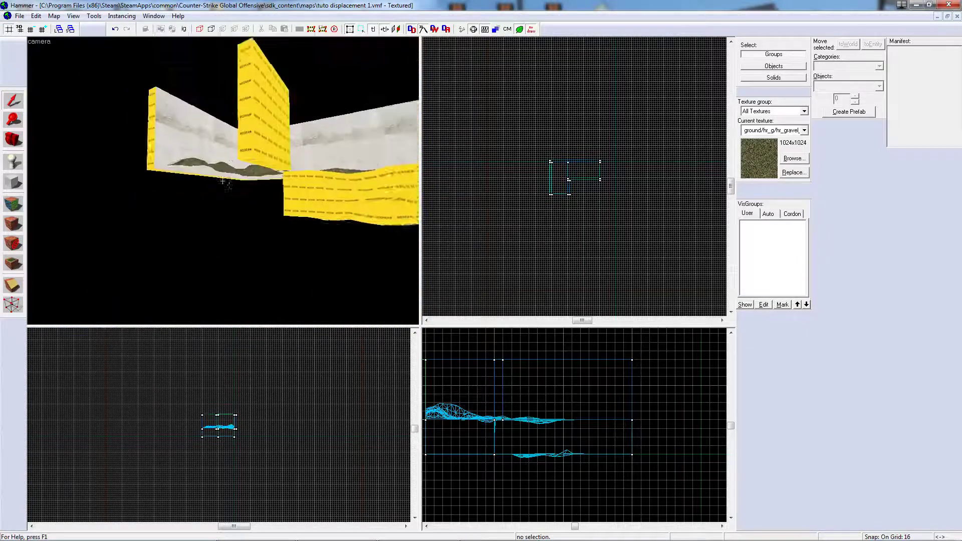
click(222, 181)
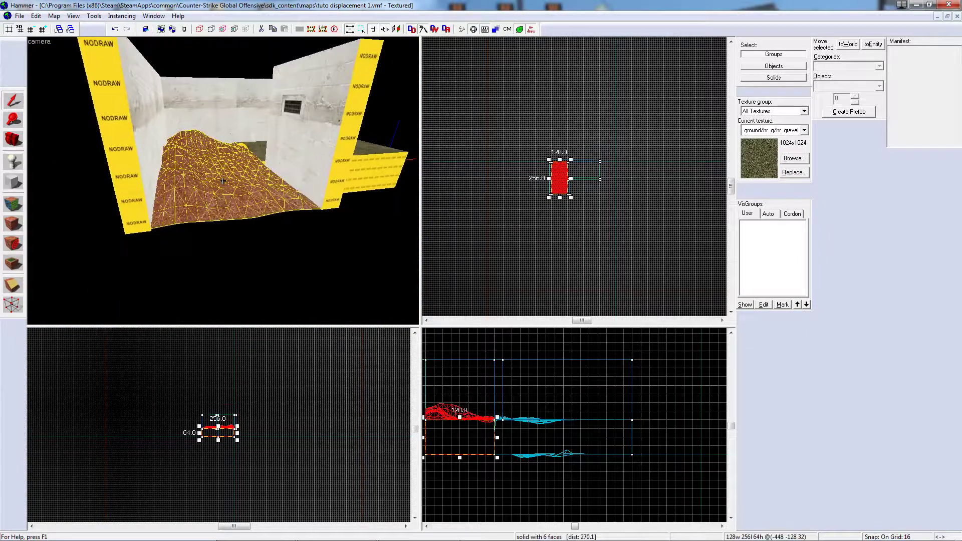
key(w)
key(s)
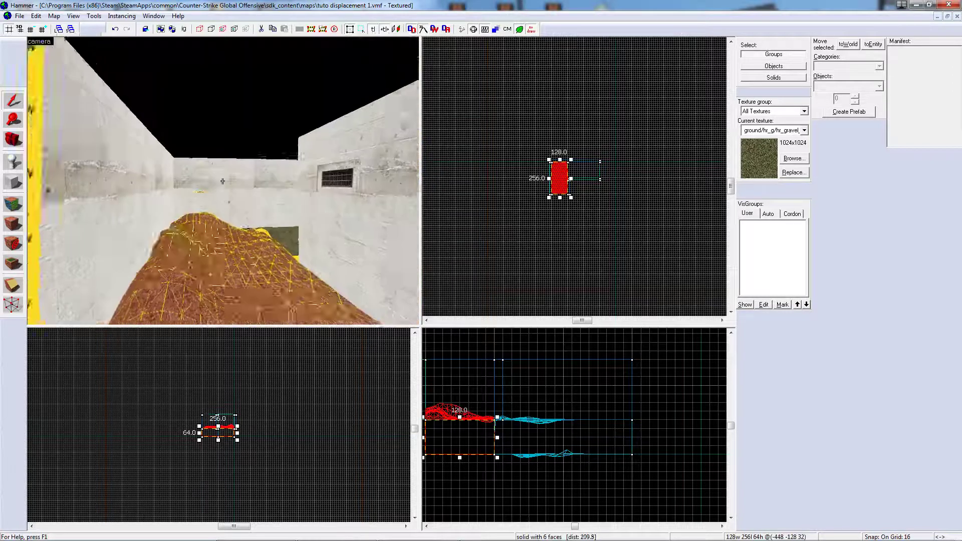
key(w)
Step: Examine the displaced nodraw sides of the 256 by 128 floor block and its seam with the neighbouring floor displacement
click(222, 181)
key(s)
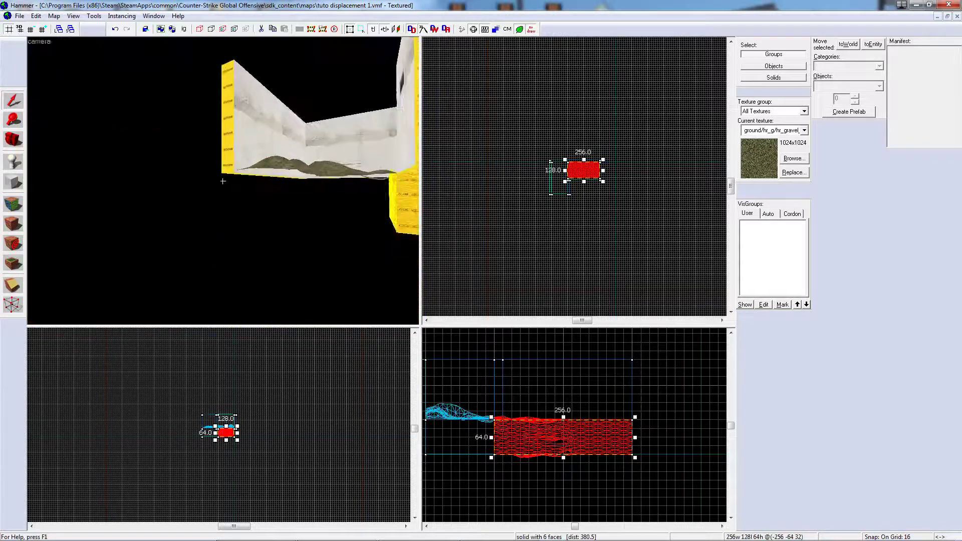
key(w)
key(s)
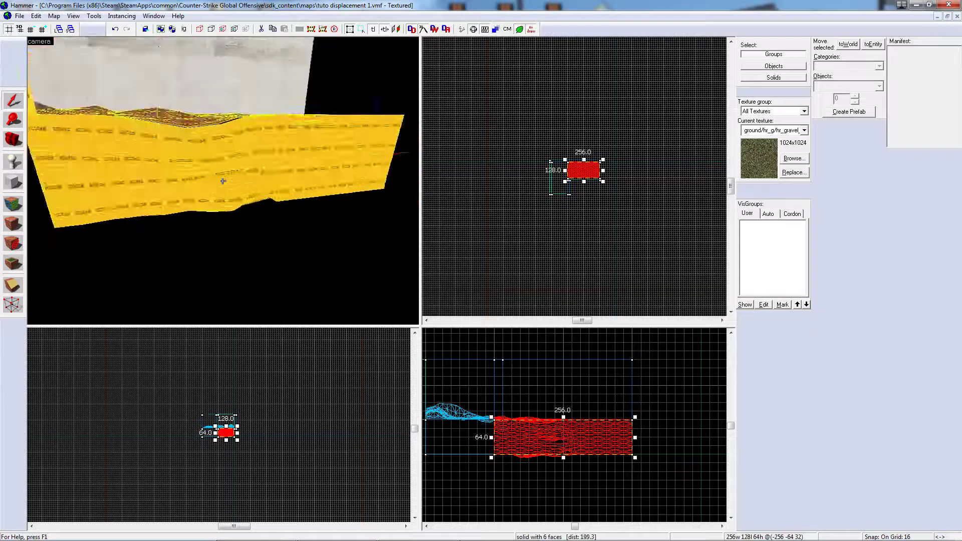
key(w)
key(s)
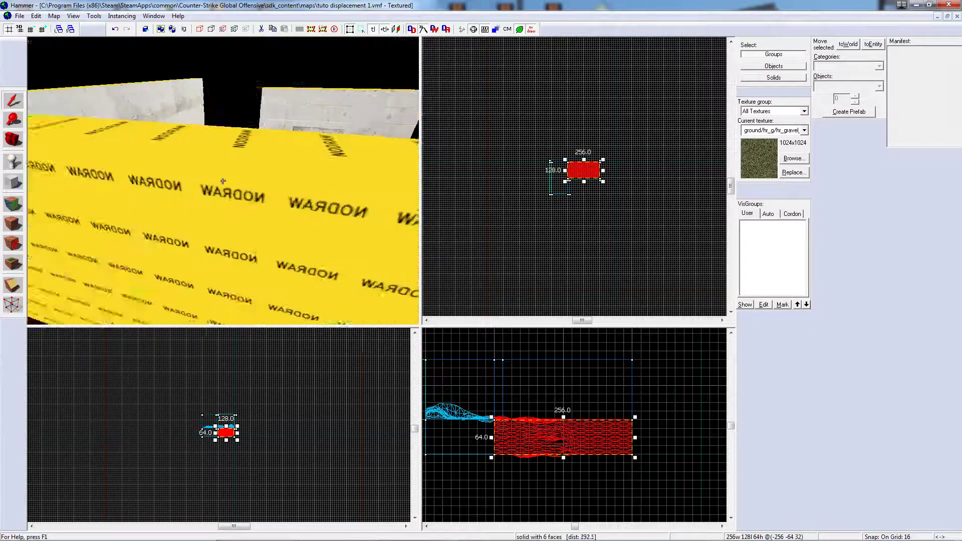
key(w)
key(w)
key(z)
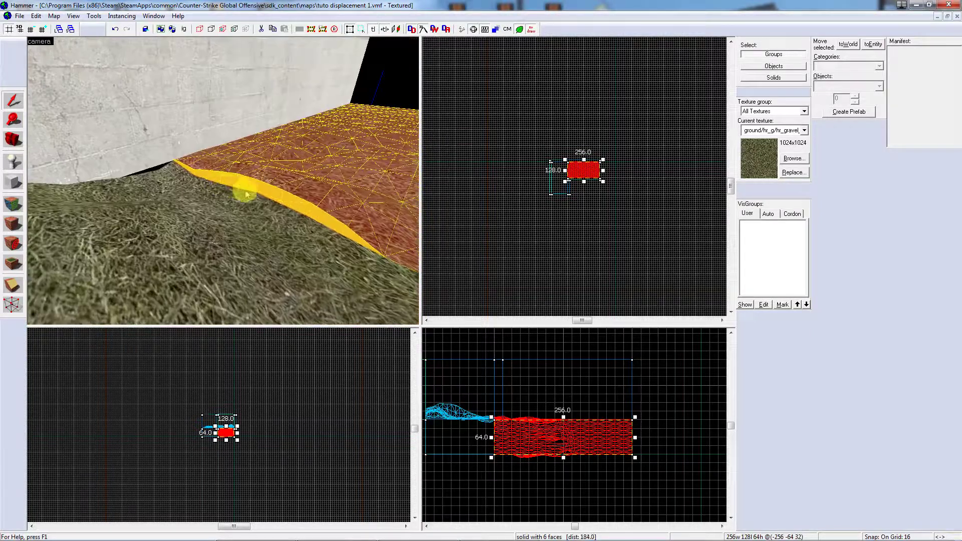
click(229, 230)
key(z)
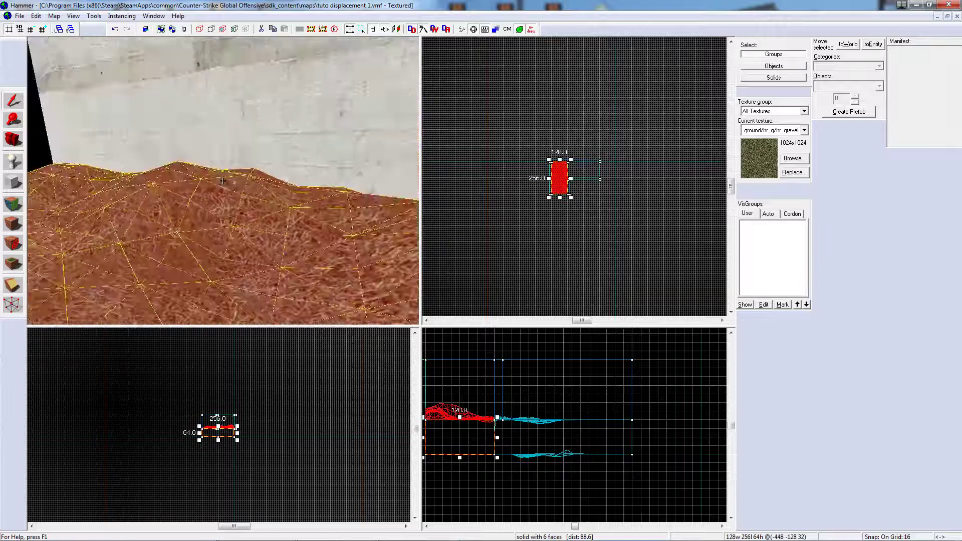
Step: Examine the corridor's floor displacement and the adjoining block's nodraw side from outside and inside, selecting their faces for face editing
key(w)
key(s)
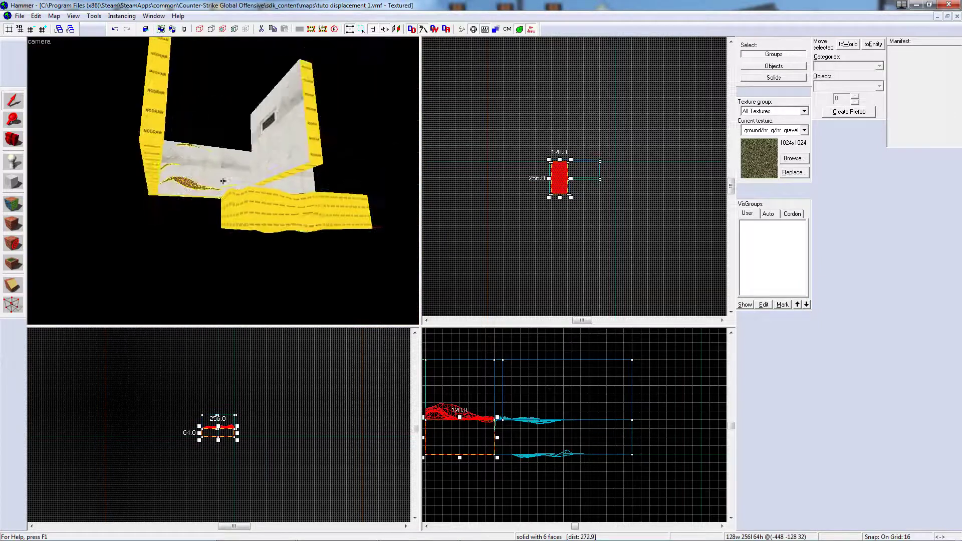
key(w)
key(s)
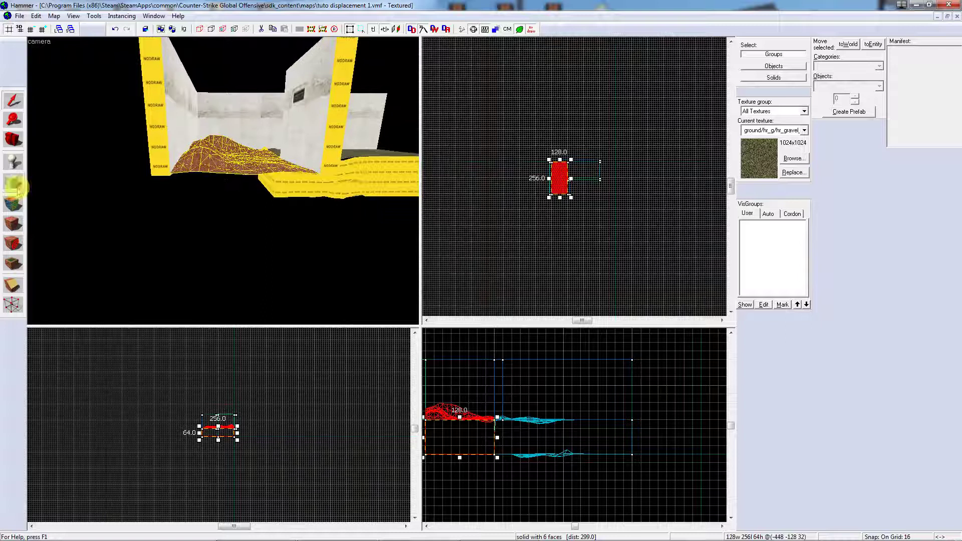
click(14, 185)
click(358, 179)
key(z)
key(w)
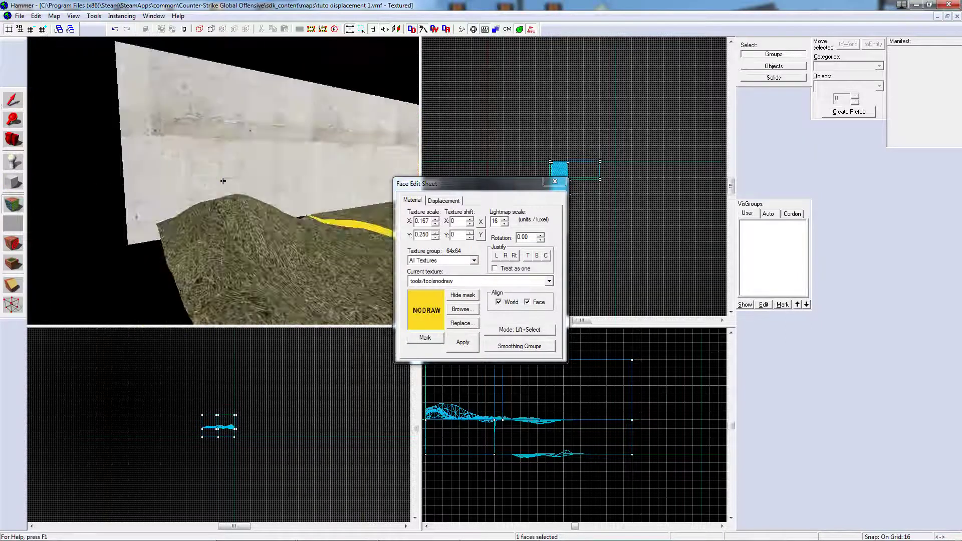
key(z)
click(246, 199)
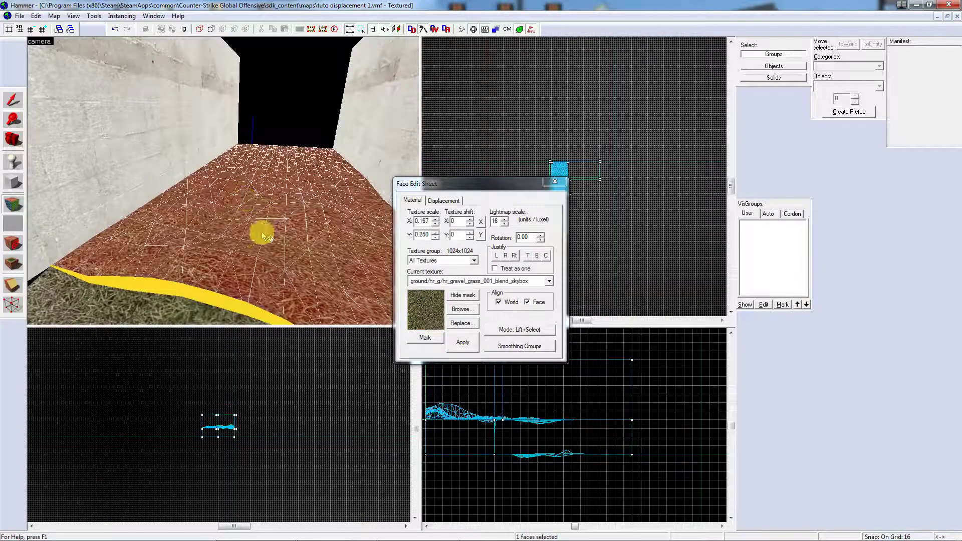
key(z)
key(s)
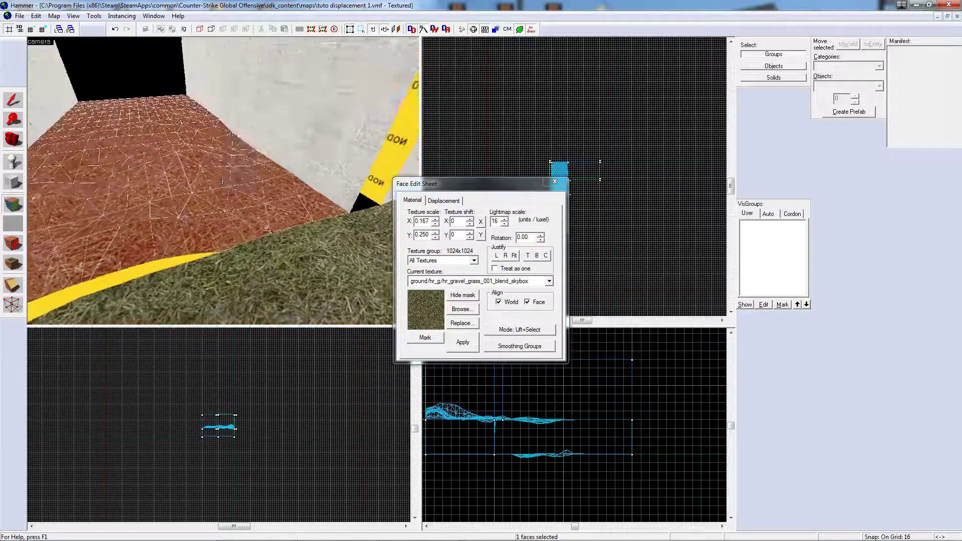
Step: Examine the nodraw sides of the adjoining floor block and its seam with the corridor floor, and close the face editing window
click(223, 181)
key(w)
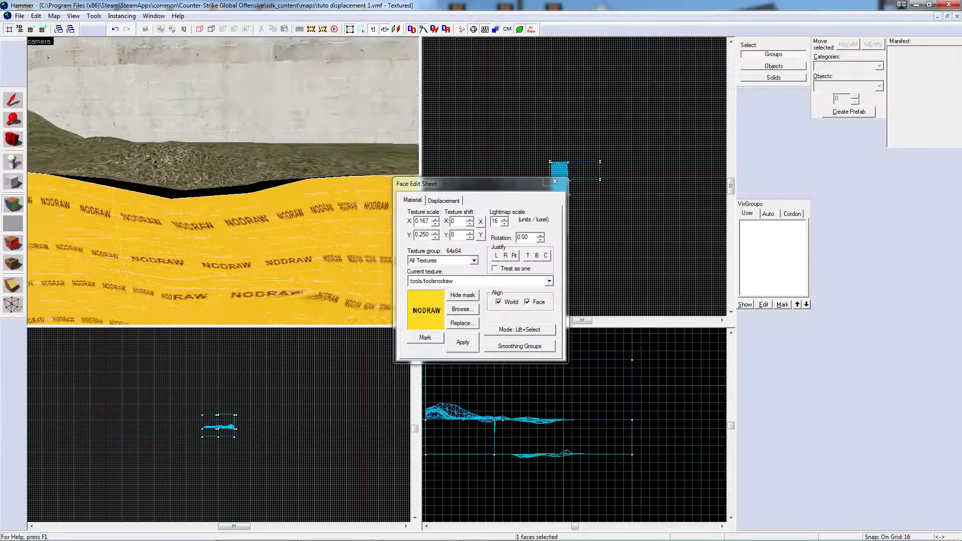
click(223, 181)
key(s)
click(222, 181)
key(d)
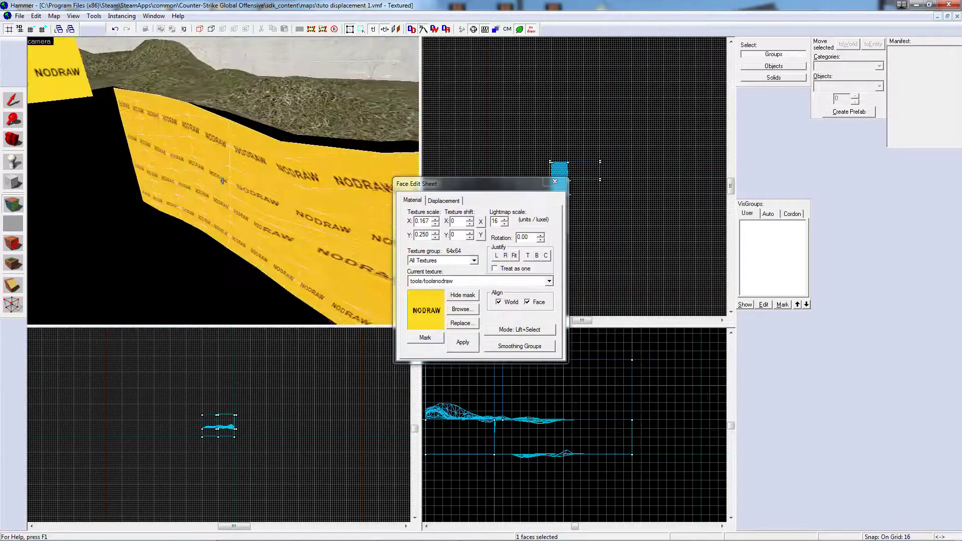
key(d)
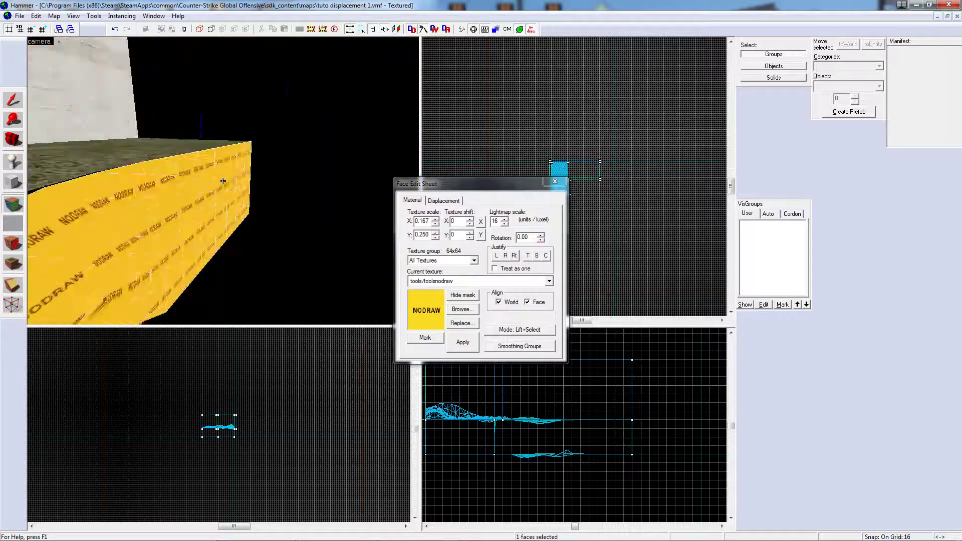
key(s)
click(223, 181)
key(w)
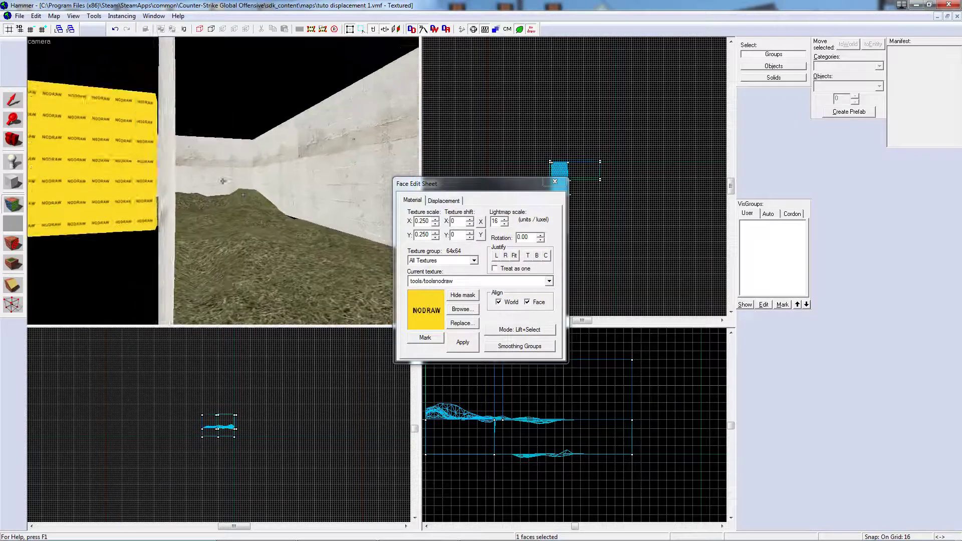
click(223, 181)
click(223, 181)
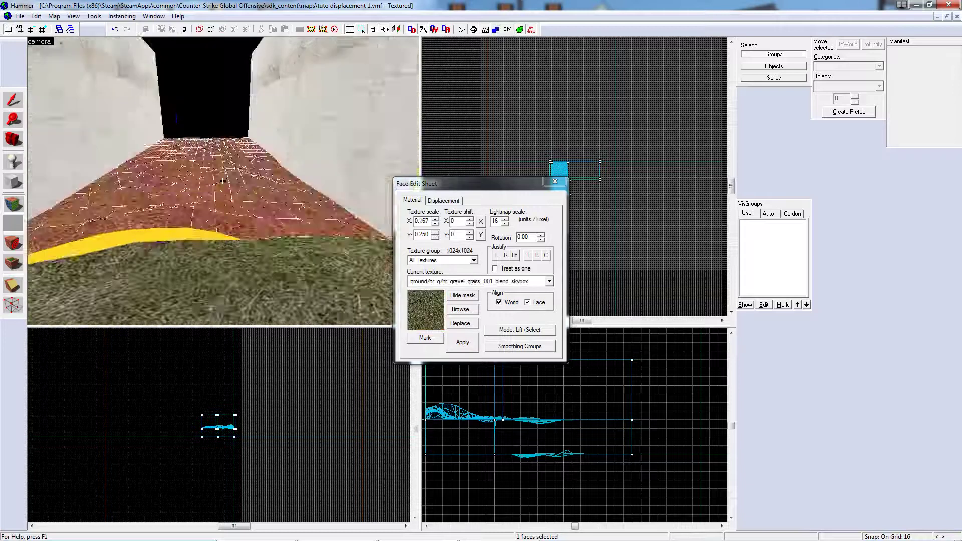
key(z)
click(558, 183)
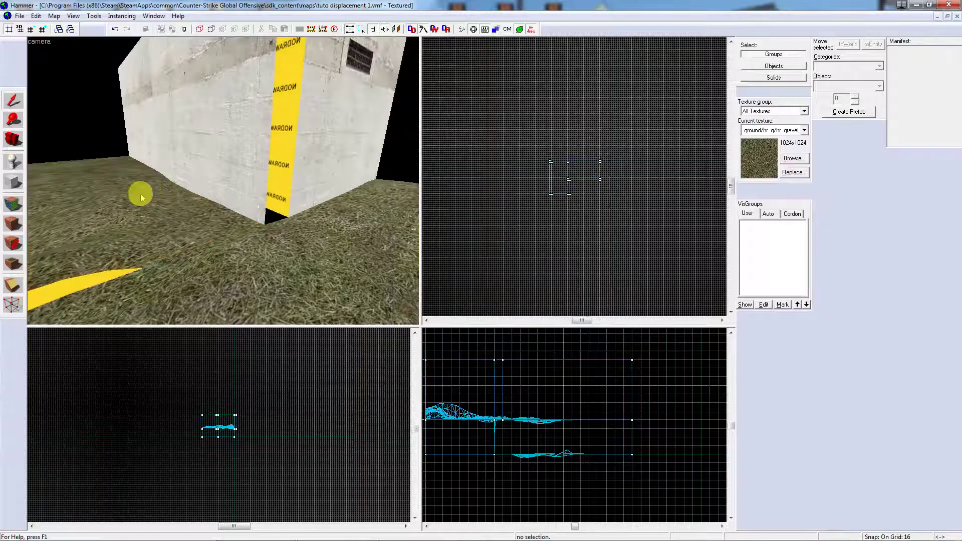
Step: Select the 16 by 112 wall block beside the corridor and examine where its base and corner meet the floor displacements
key(z)
key(w)
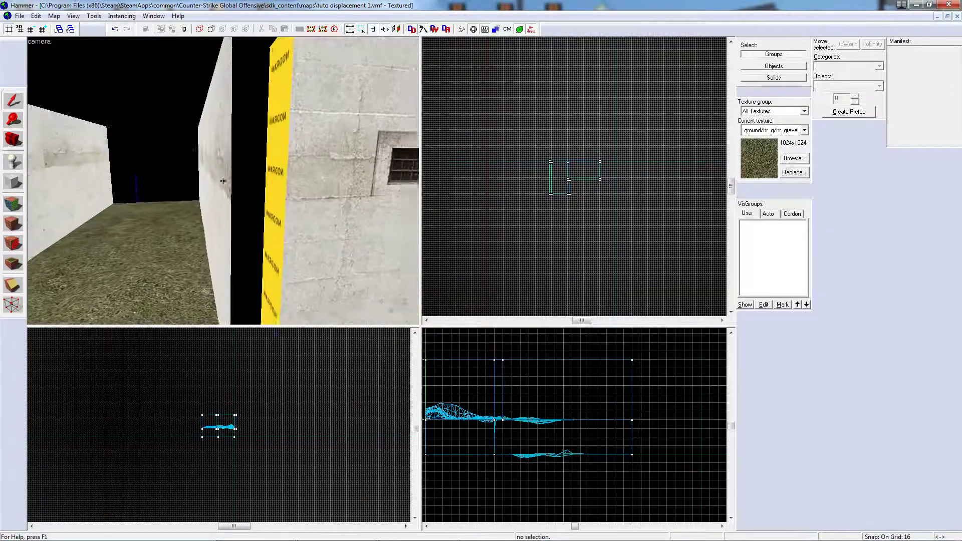
click(222, 182)
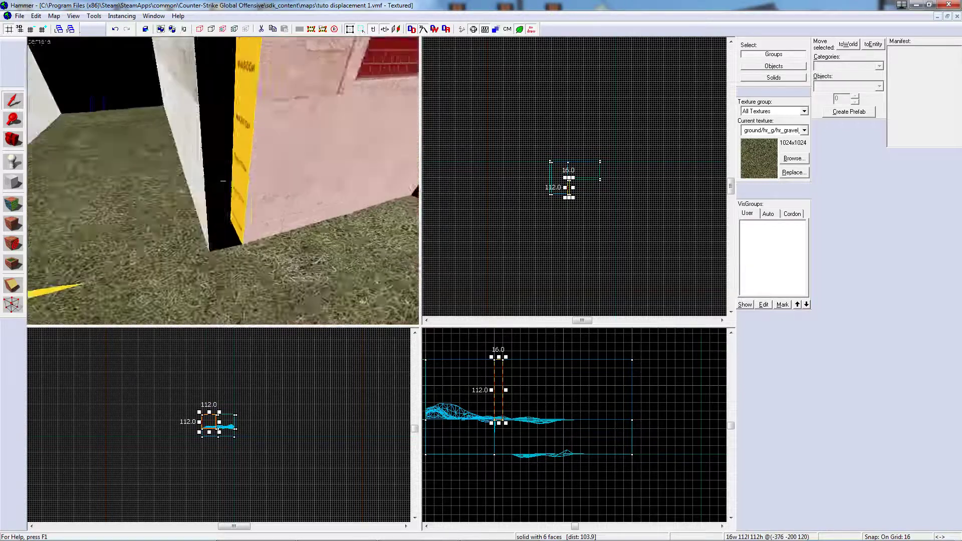
click(222, 182)
key(s)
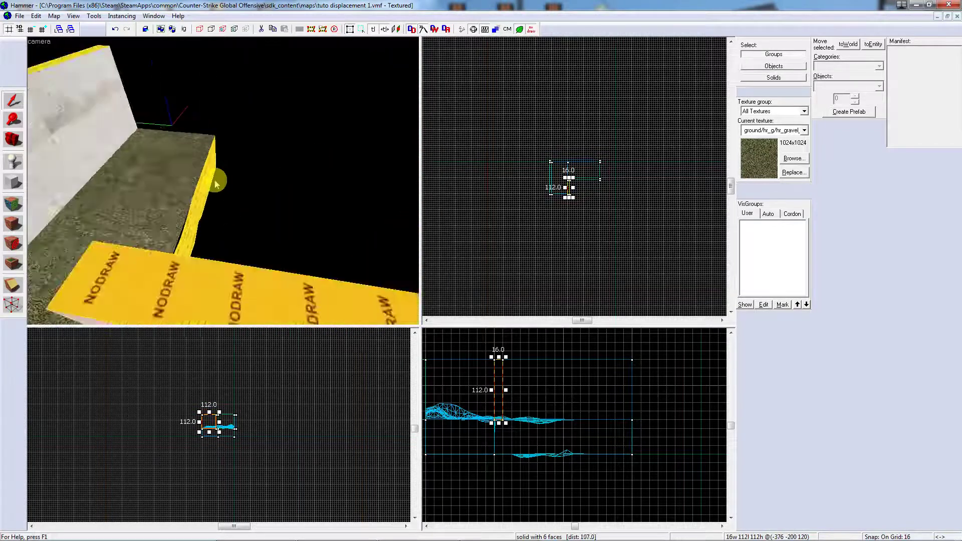
key(z)
key(z)
key(w)
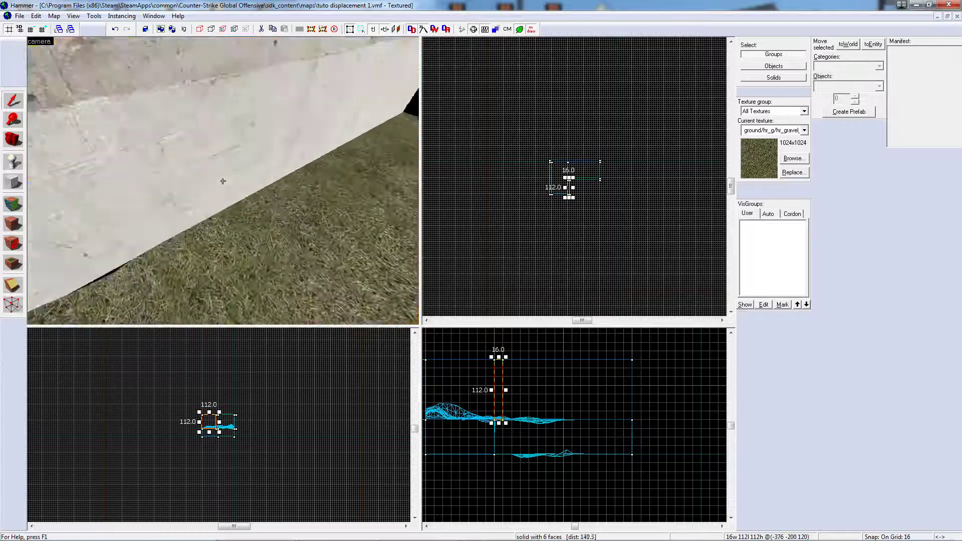
key(w)
key(s)
key(w)
key(z)
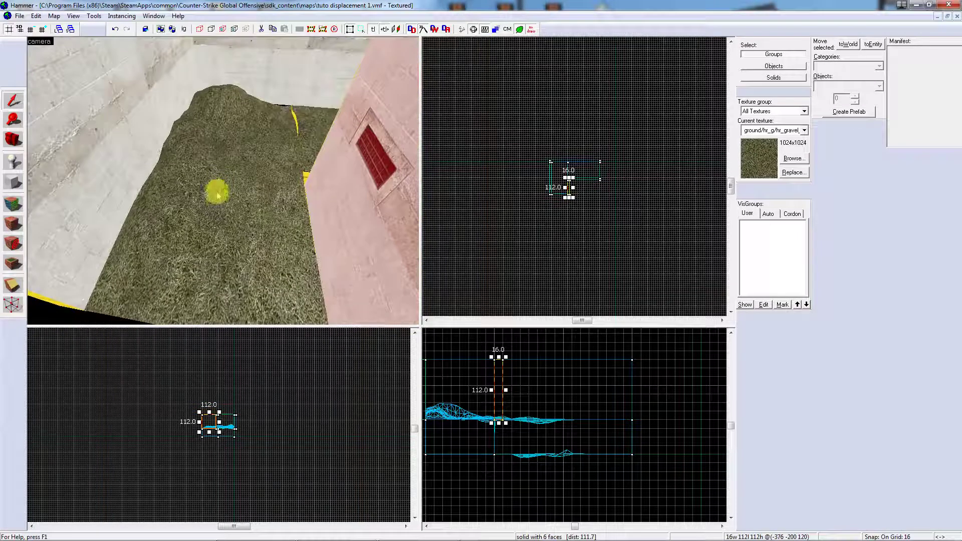
Step: Select the corridor's floor displacement, invert its alpha to the gravel texture, and invert it back
click(12, 205)
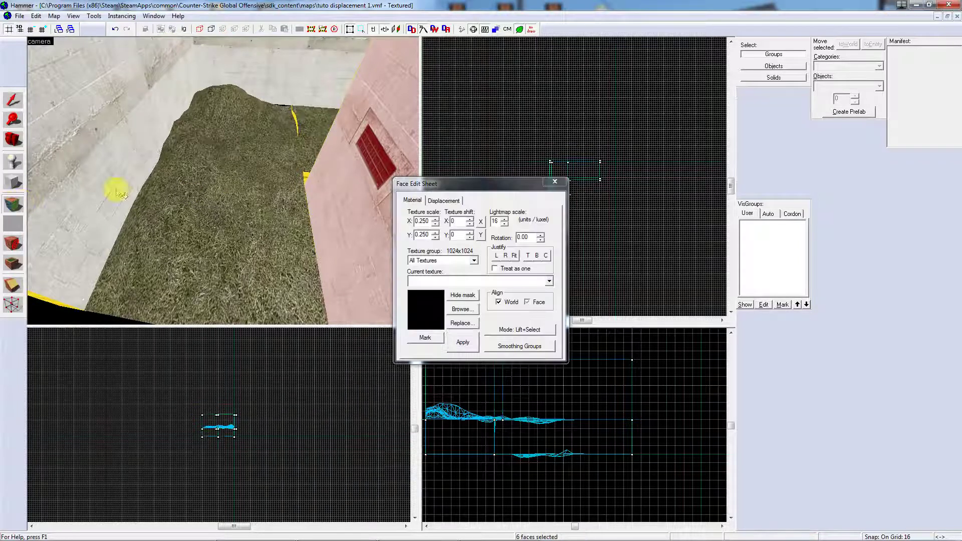
click(444, 201)
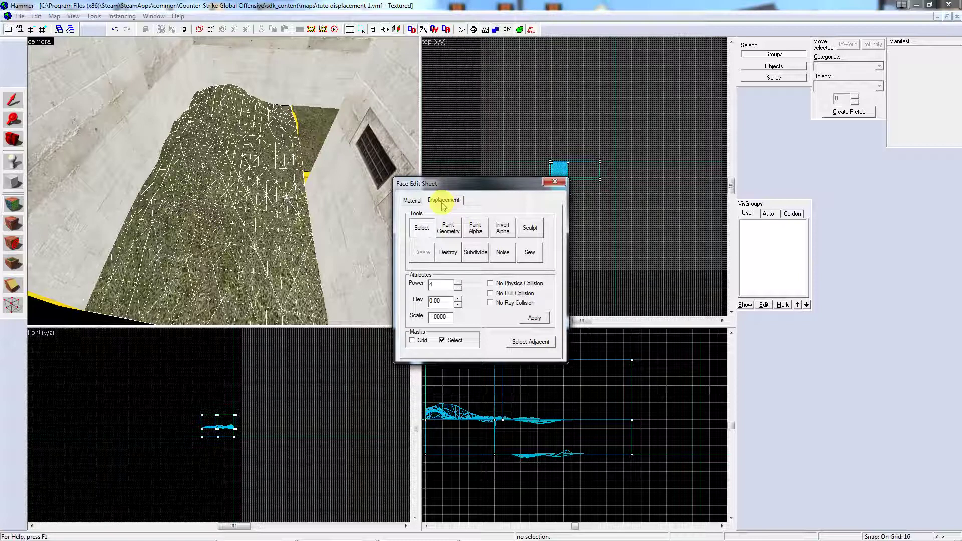
click(504, 229)
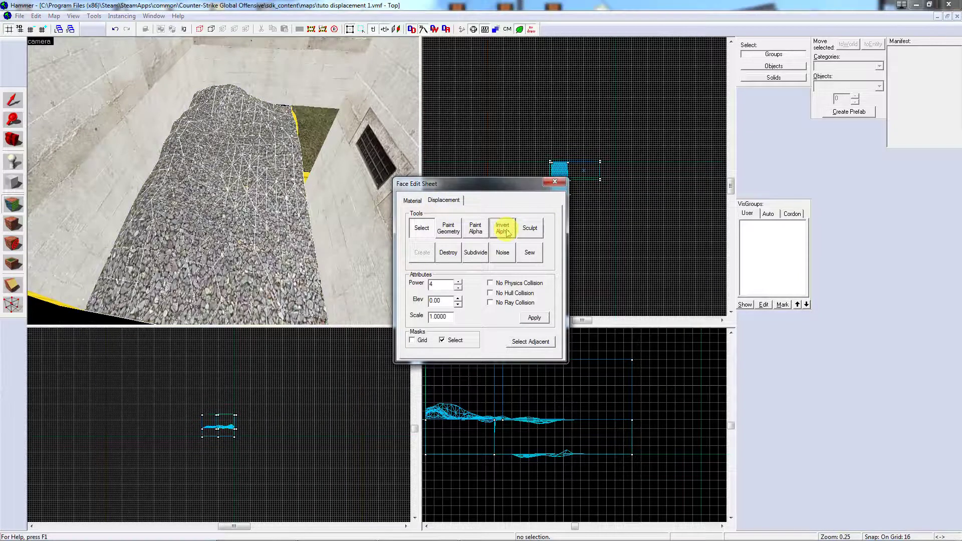
click(505, 231)
Step: Try alpha painting on the corridor's floor displacement with brush values of 54 and 5, and close the face editing window
click(478, 231)
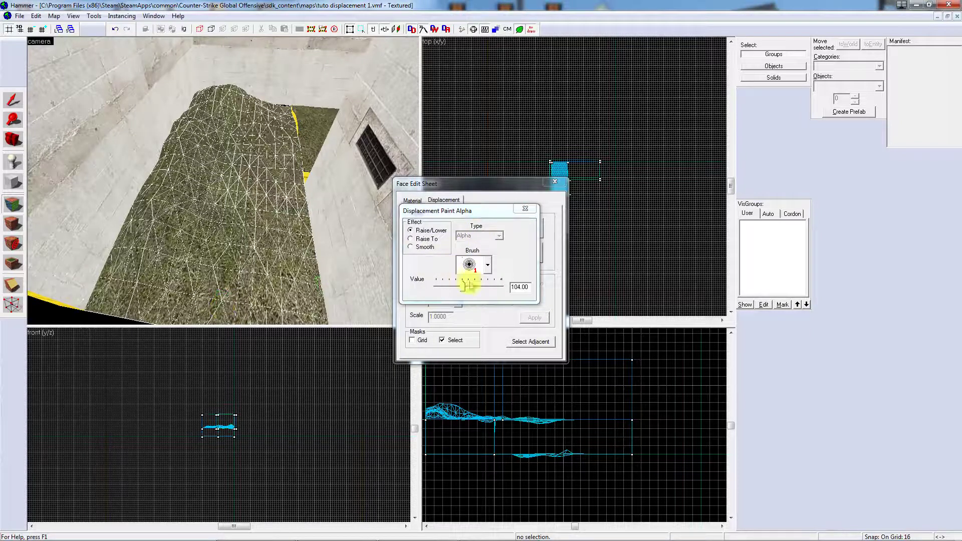
drag(465, 286, 456, 288)
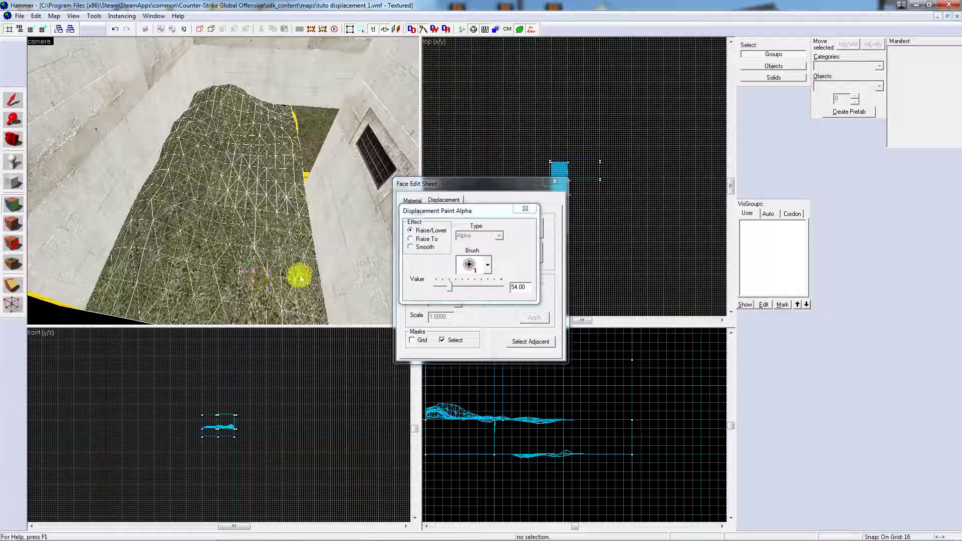
drag(448, 287, 436, 287)
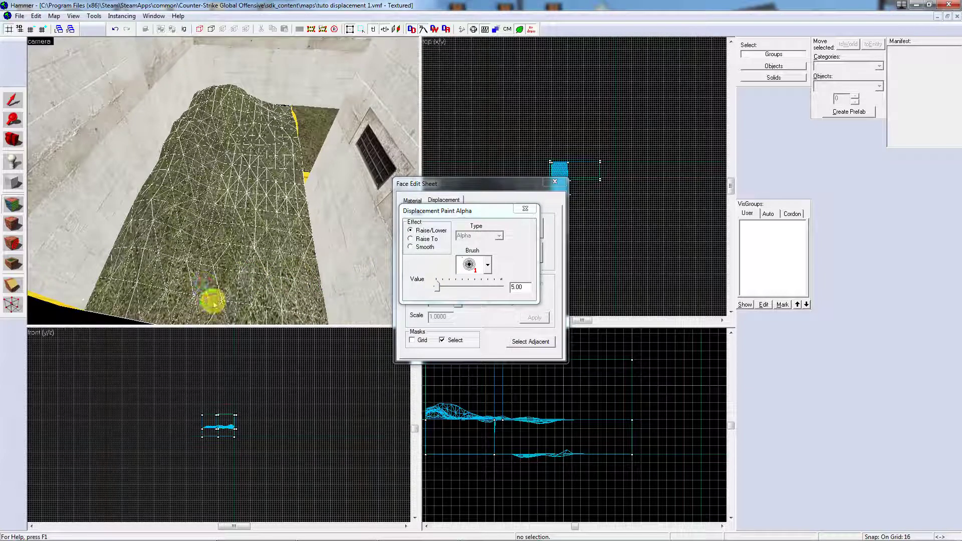
click(525, 208)
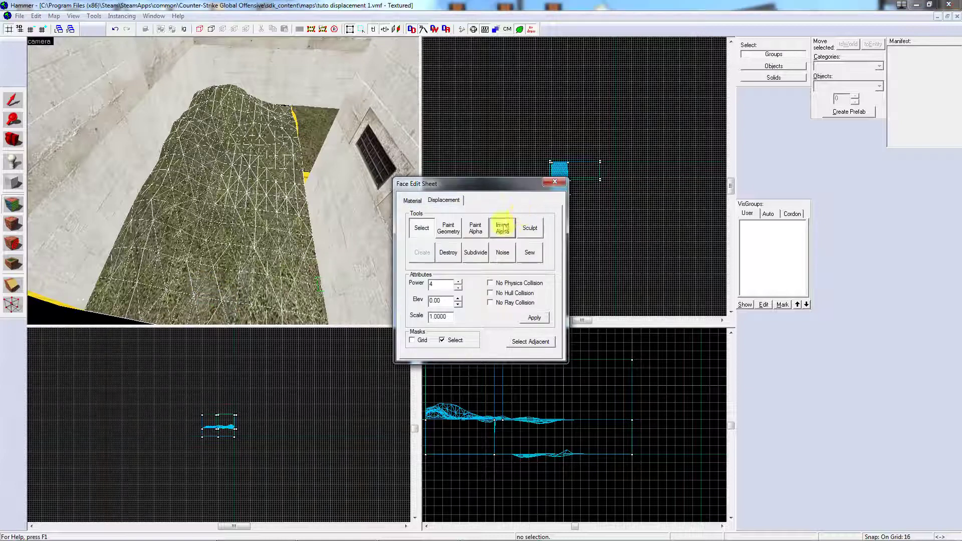
click(478, 231)
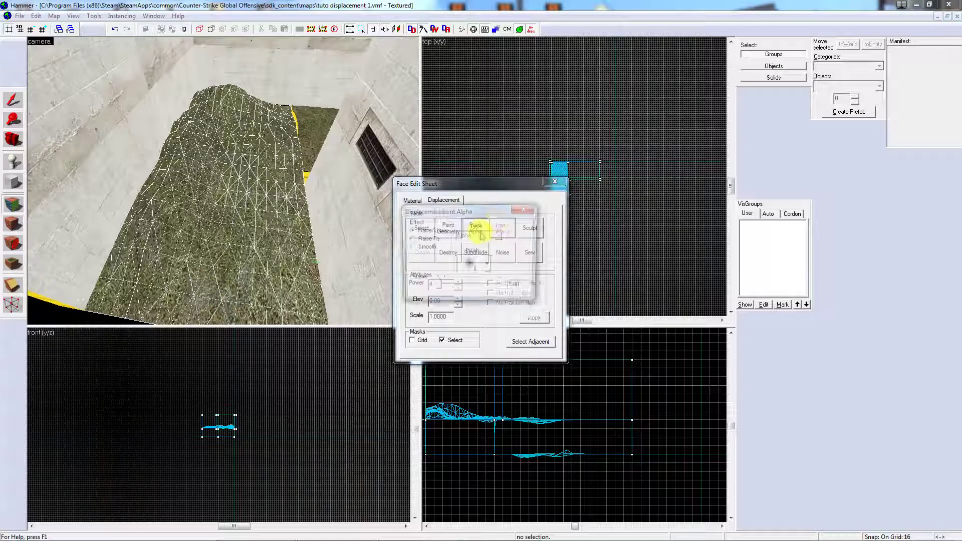
click(532, 210)
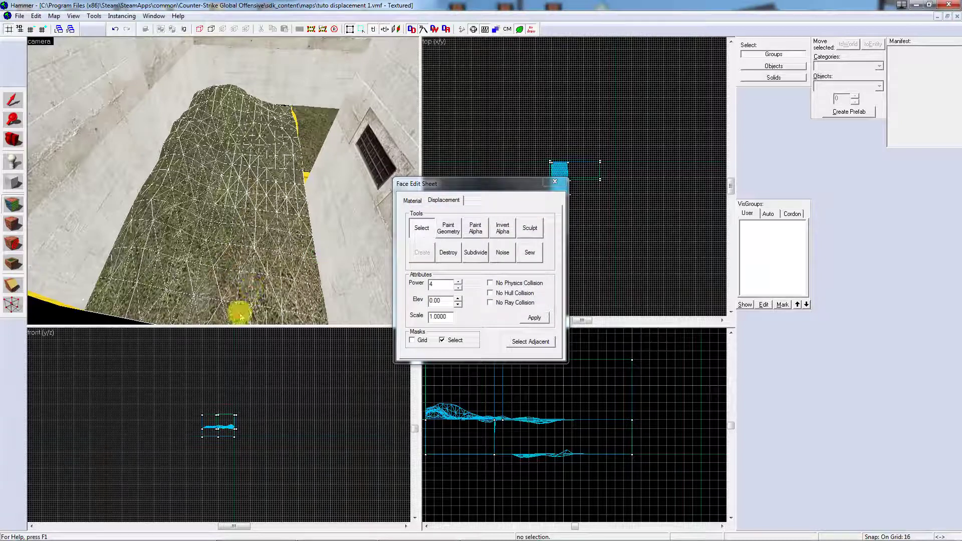
click(554, 181)
Step: Paint a gravel path along the middle of the corridor's floor displacement using Paint Alpha with a brush value of 36
key(z)
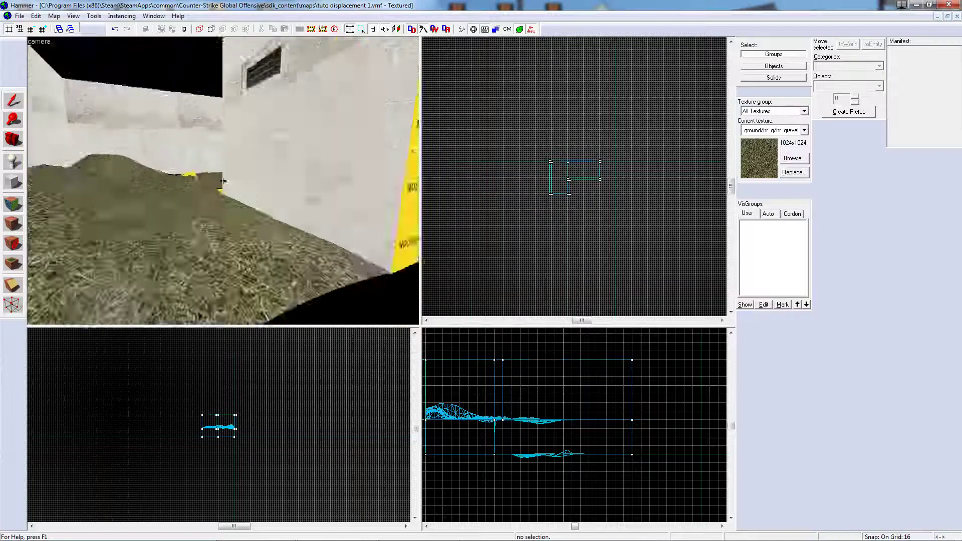
key(s)
key(z)
click(11, 204)
click(160, 207)
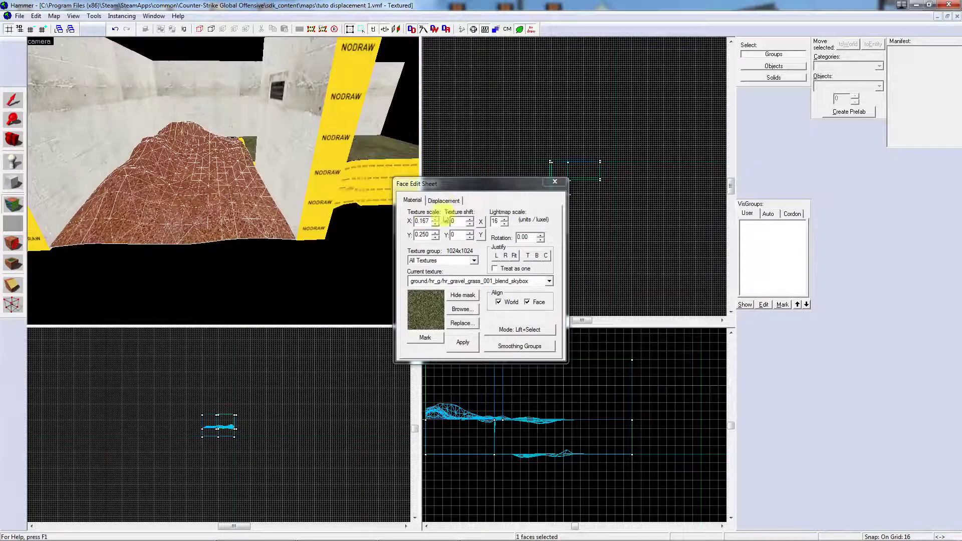
click(447, 202)
click(477, 232)
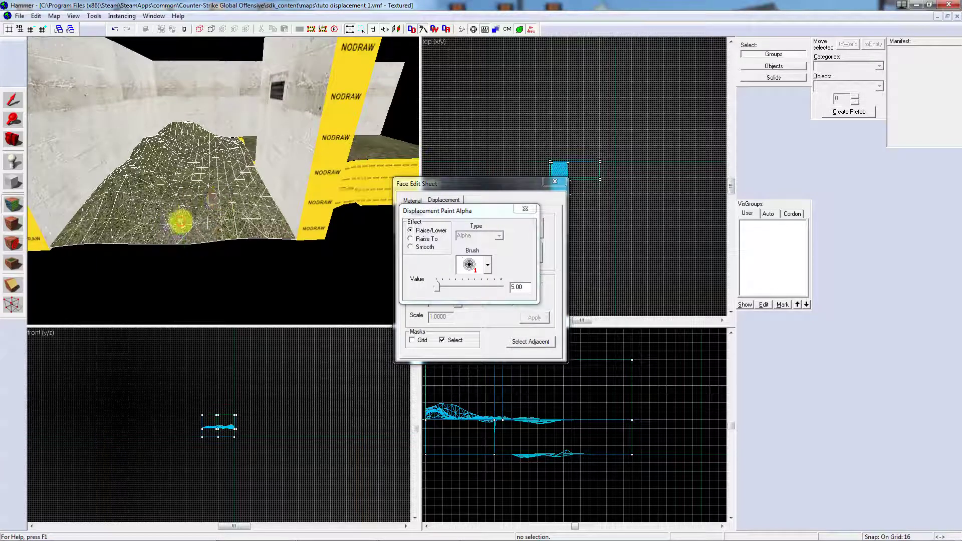
key(z)
key(w)
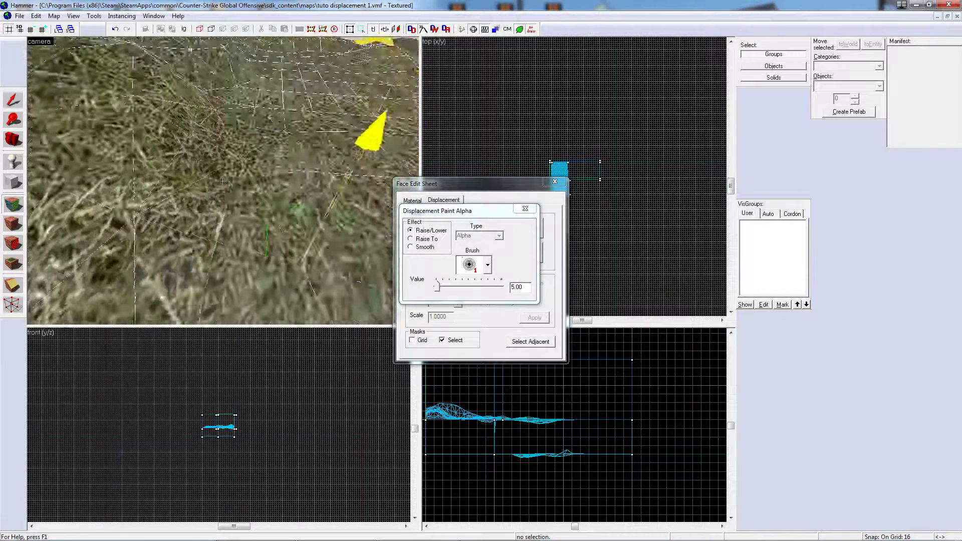
key(s)
drag(437, 287, 446, 287)
mouse_move(236, 254)
mouse_down()
mouse_move(182, 247)
mouse_move(217, 273)
mouse_move(215, 200)
mouse_move(272, 273)
mouse_move(272, 256)
mouse_move(210, 188)
mouse_move(197, 165)
mouse_move(206, 166)
mouse_move(283, 225)
mouse_move(232, 255)
mouse_move(194, 223)
mouse_move(161, 241)
mouse_move(198, 150)
mouse_move(254, 155)
mouse_move(245, 112)
mouse_move(216, 116)
mouse_move(221, 160)
mouse_move(246, 146)
mouse_move(290, 219)
mouse_move(277, 154)
mouse_move(260, 150)
mouse_move(275, 187)
mouse_up()
click(437, 201)
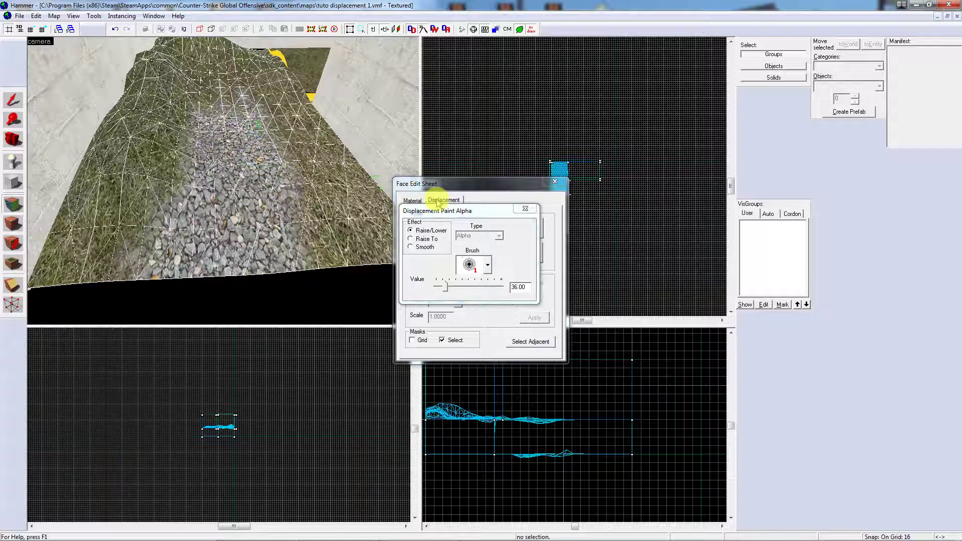
click(530, 208)
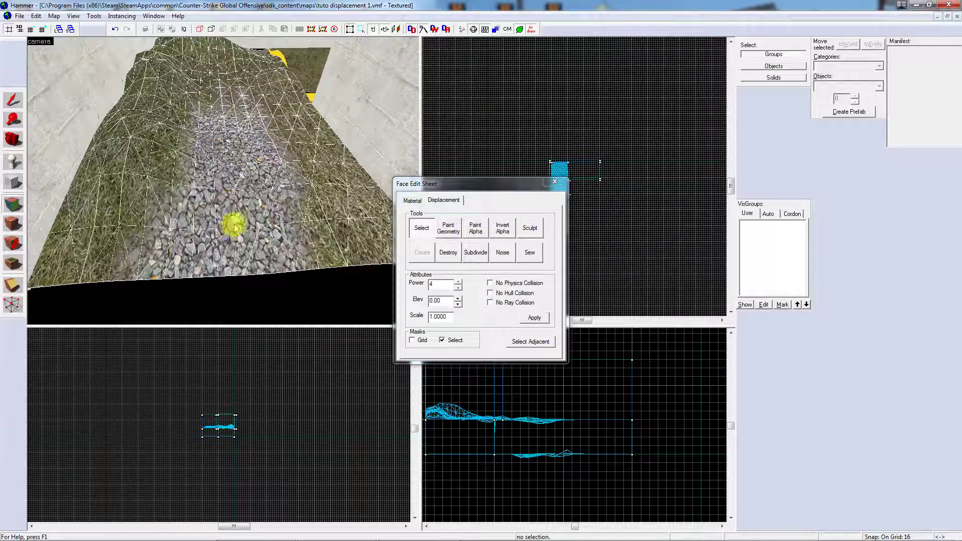
Step: Examine the gravel path and its blend into the grass along the corridor's floor displacement
key(z)
key(w)
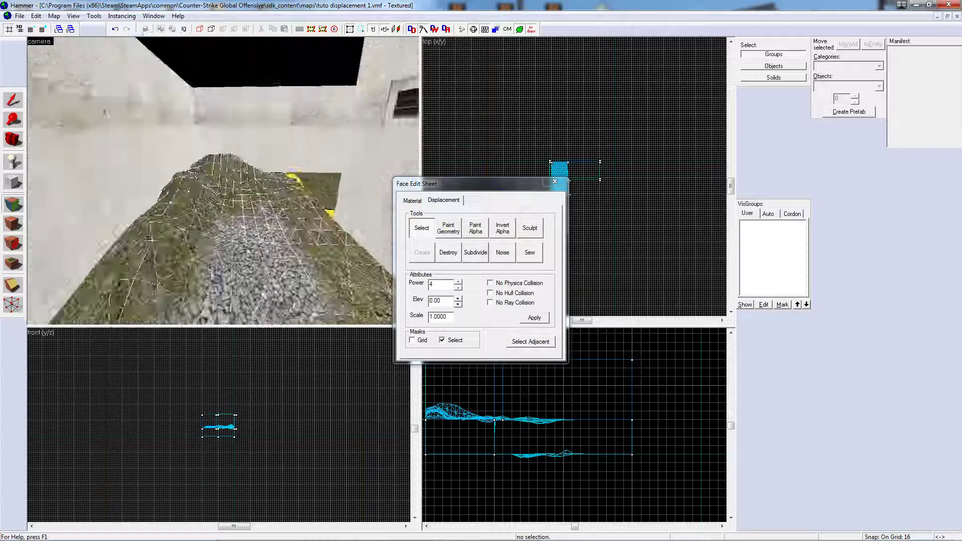
key(z)
key(z)
key(w)
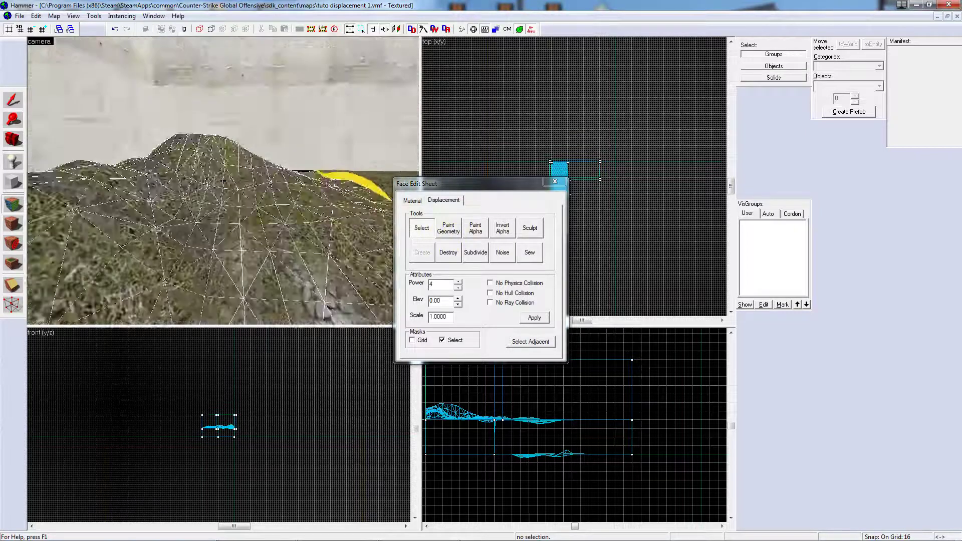
key(s)
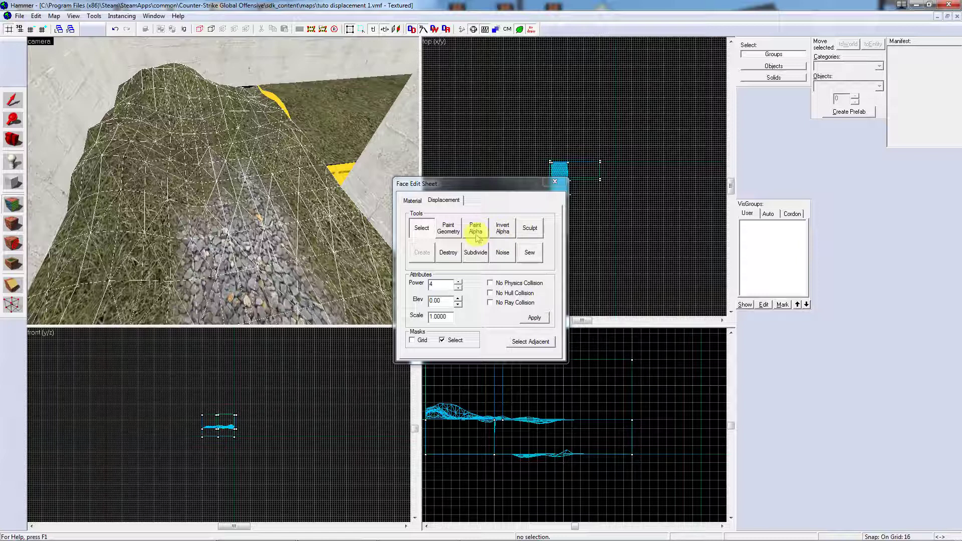
key(z)
key(s)
key(w)
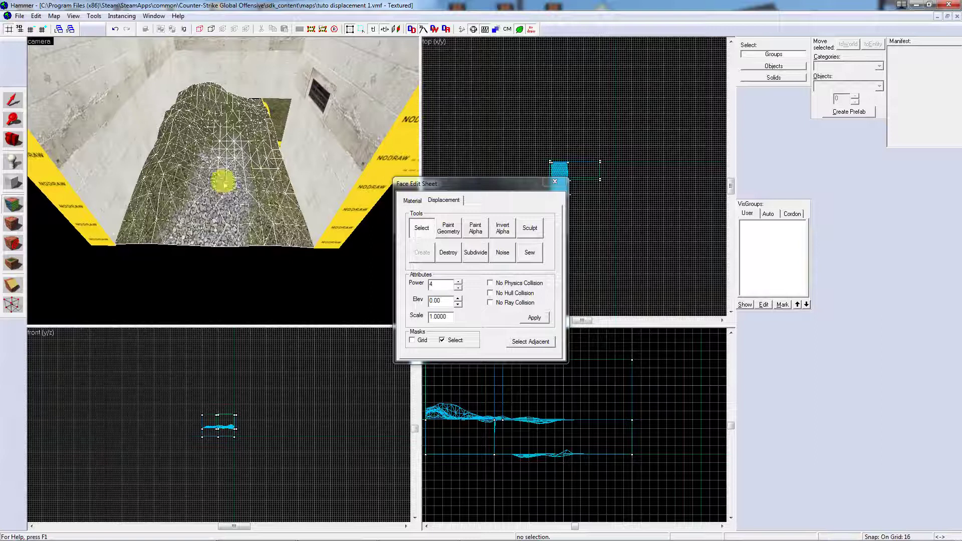
Step: Close the face editing window and select the corridor's floor block with the gravel path
key(z)
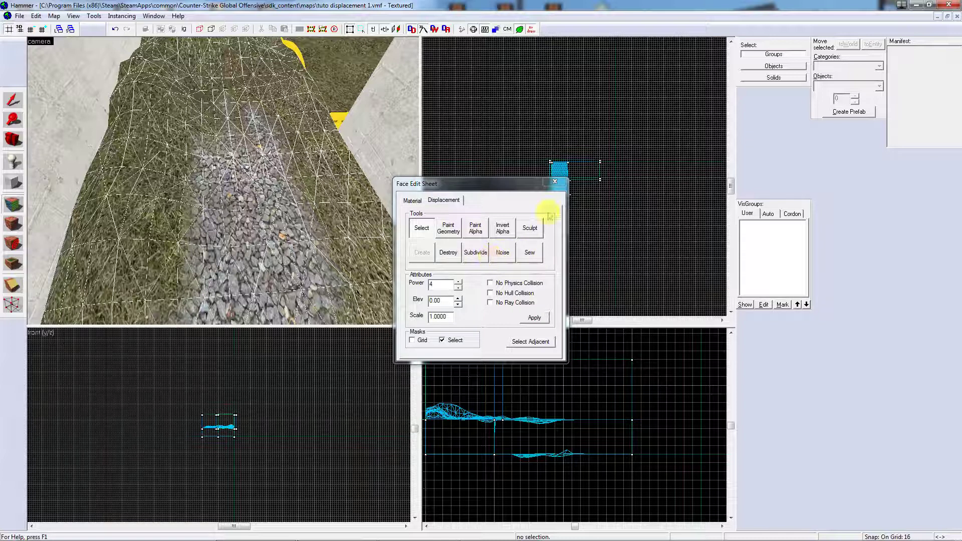
click(555, 181)
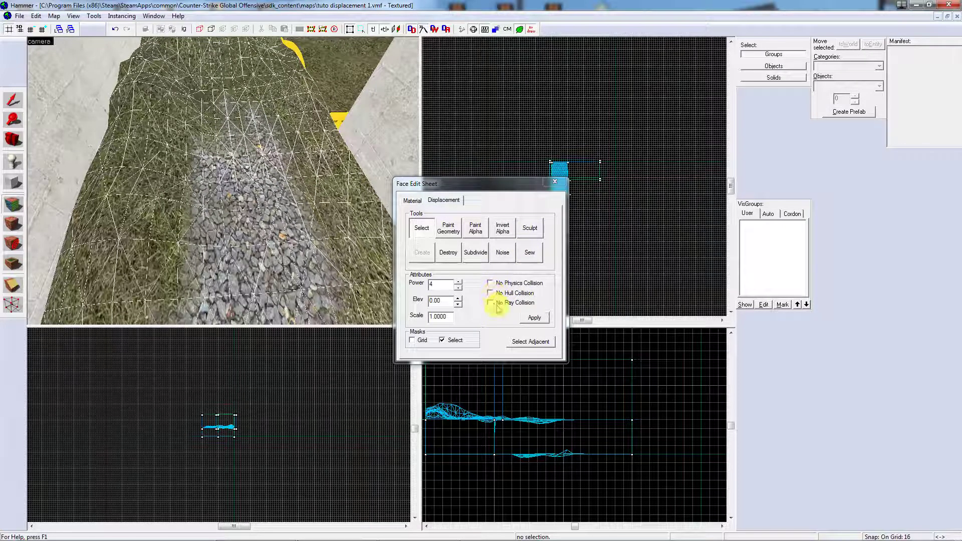
click(554, 181)
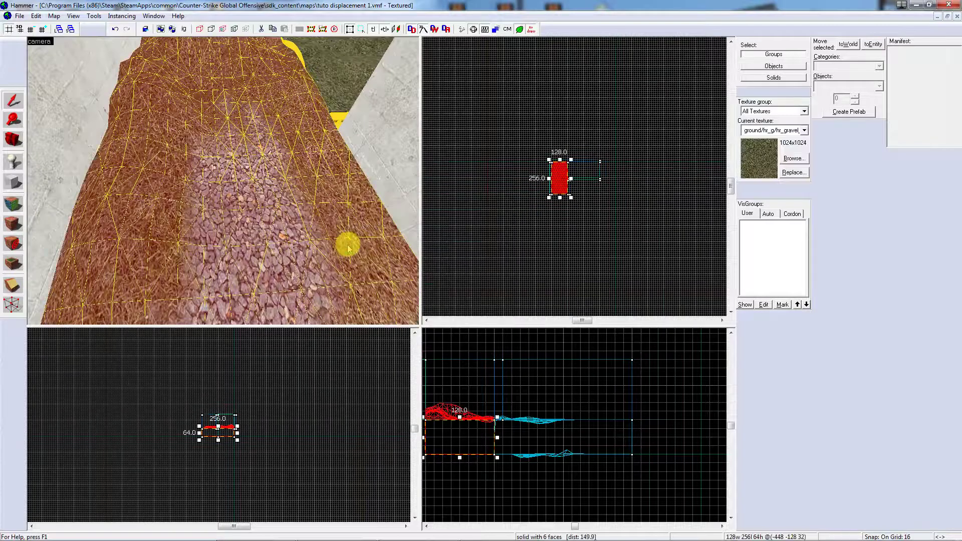
Step: Destroy the displacement on the corridor's gravel-path floor face
click(12, 204)
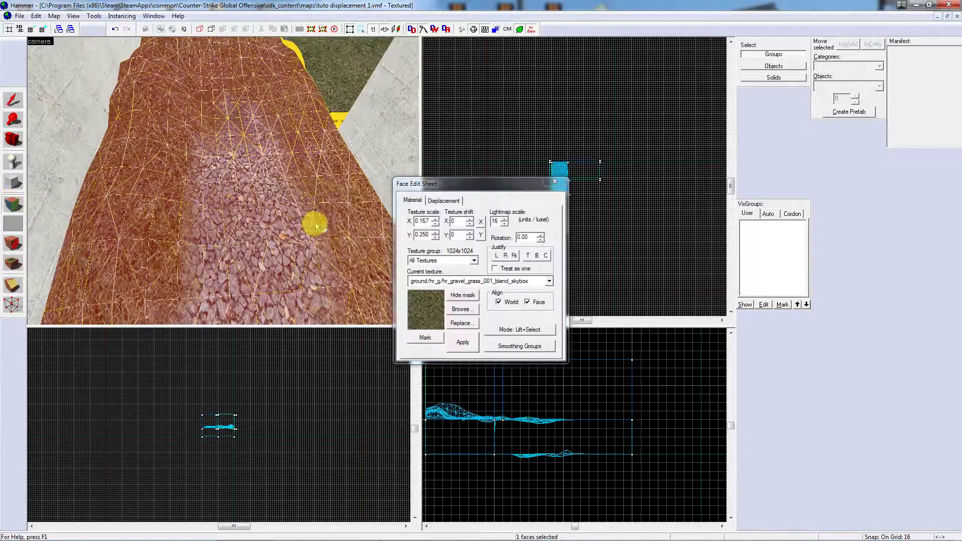
key(z)
key(s)
key(w)
key(w)
key(s)
key(z)
click(440, 200)
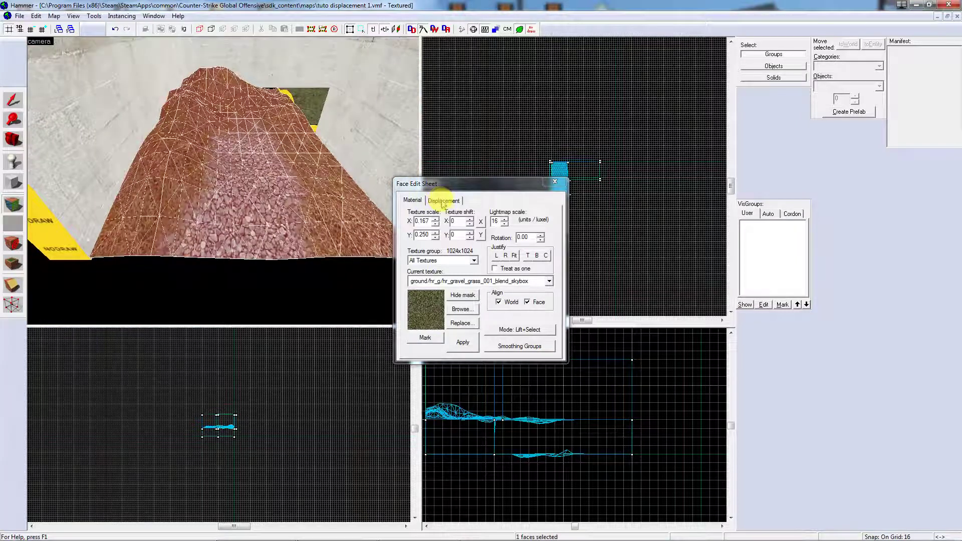
click(448, 258)
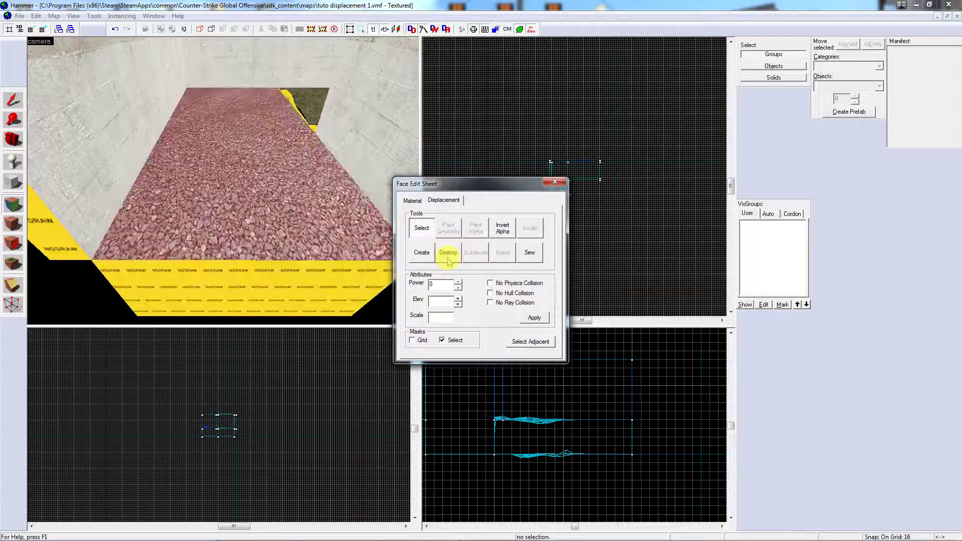
Step: Destroy the adjoining passage's floor displacement as well, and undo that removal
click(310, 98)
click(445, 249)
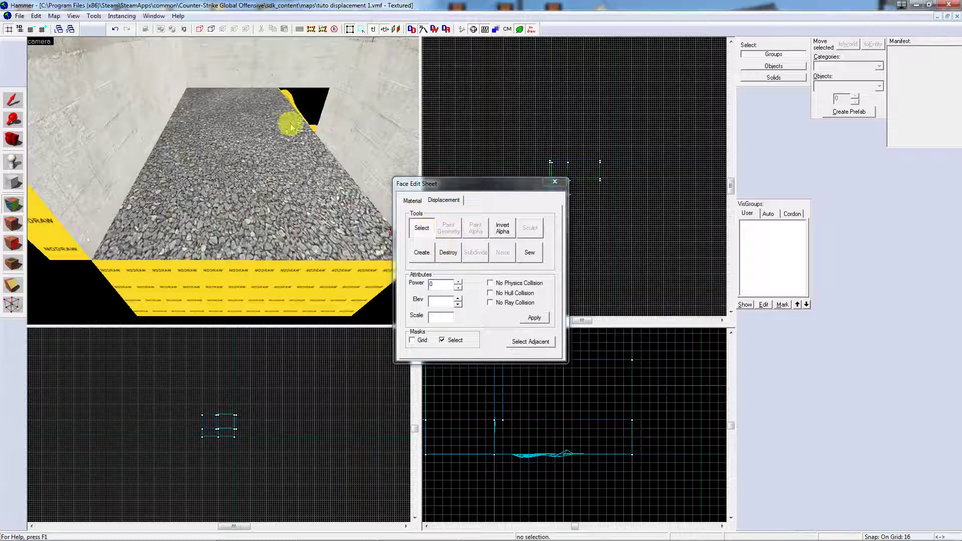
key(z)
key(w)
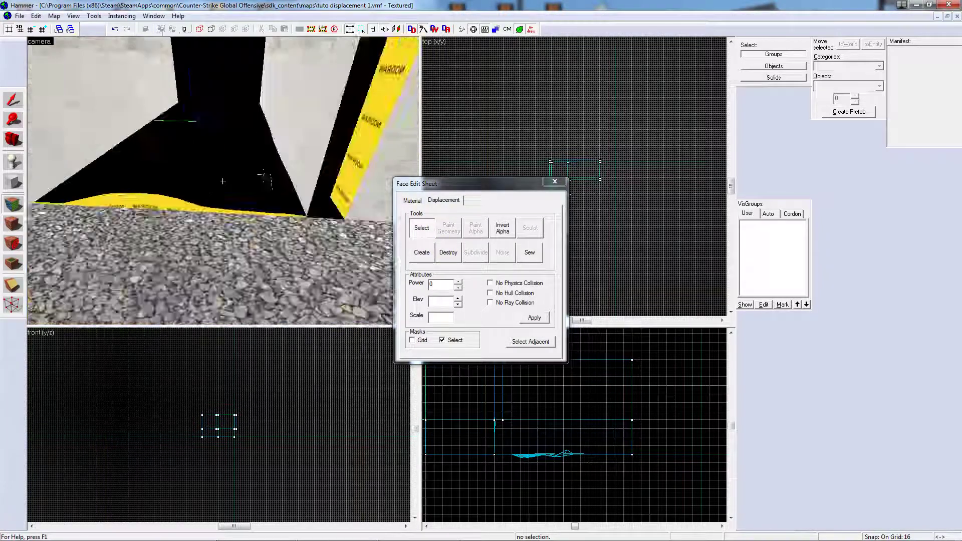
click(223, 181)
click(190, 192)
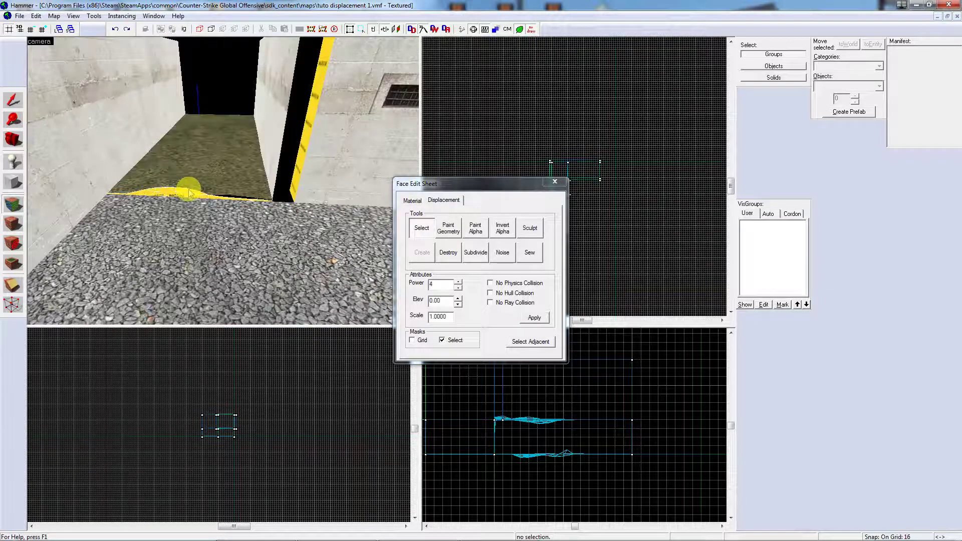
Step: Close the face editing window and undo the removal of the gravel-path floor's displacement
key(z)
key(w)
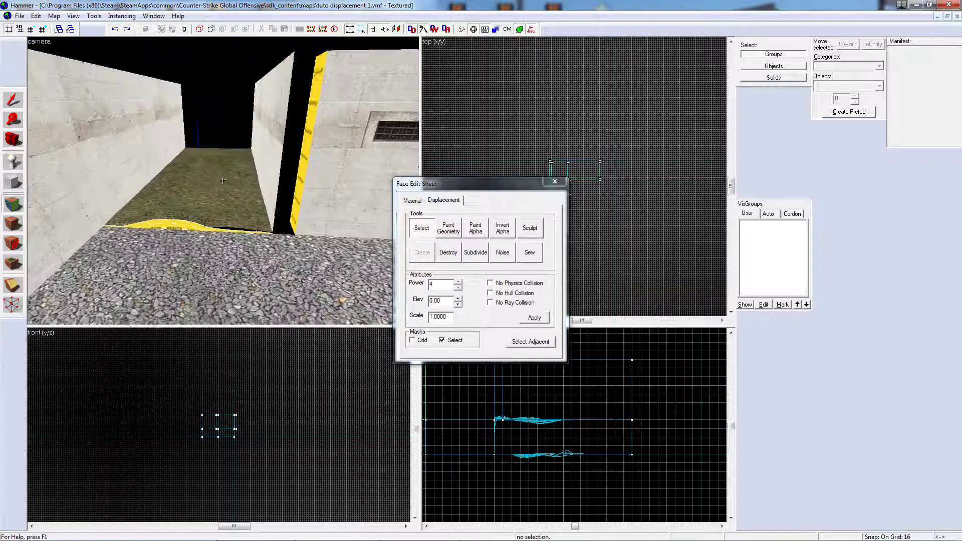
key(s)
key(w)
key(s)
key(s)
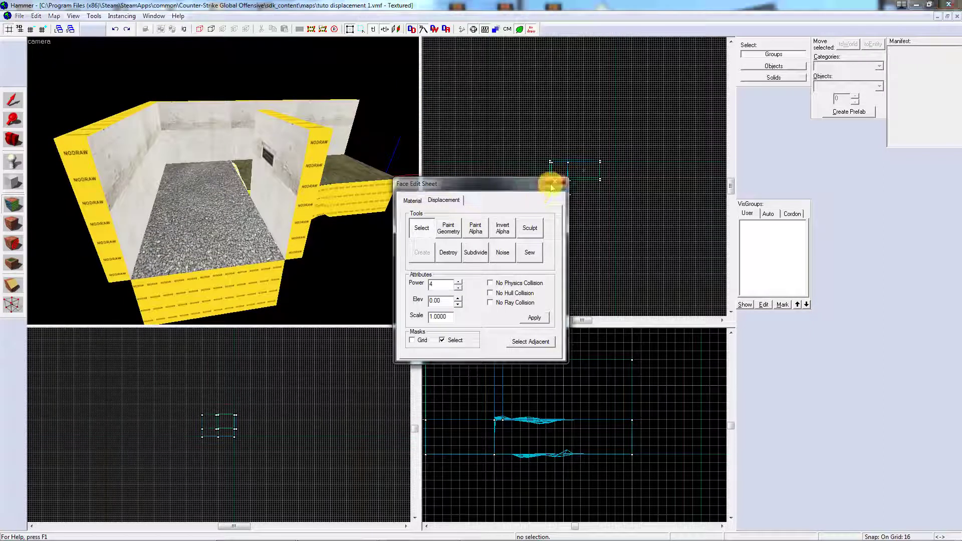
click(555, 181)
key(w)
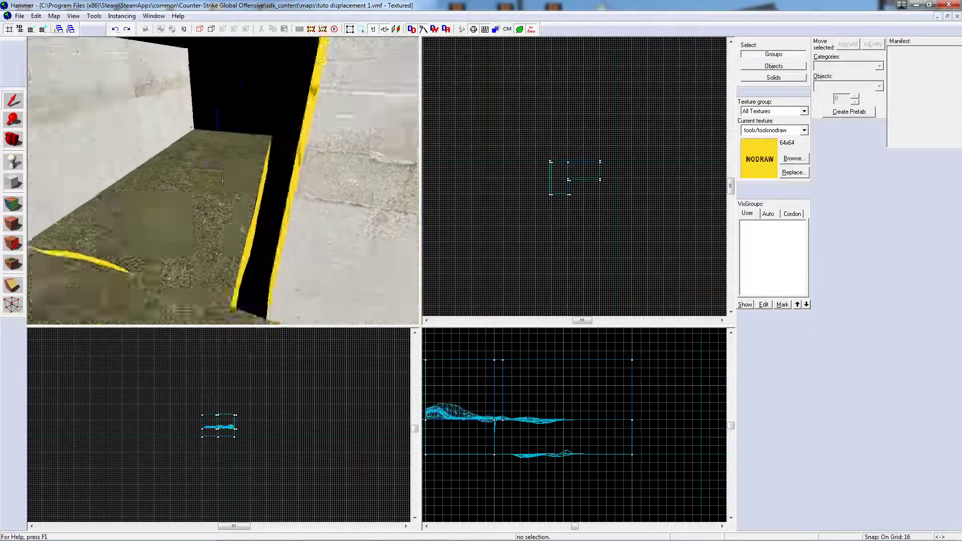
key(w)
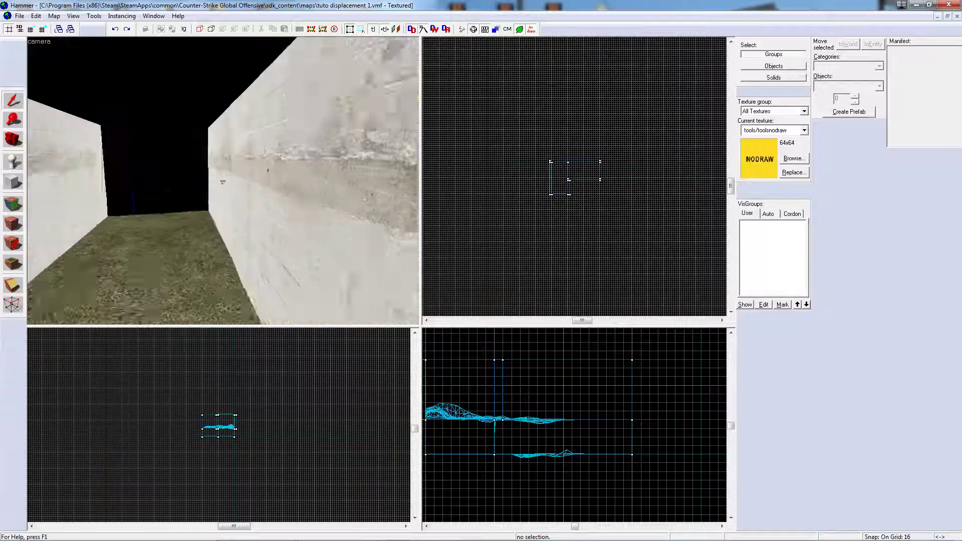